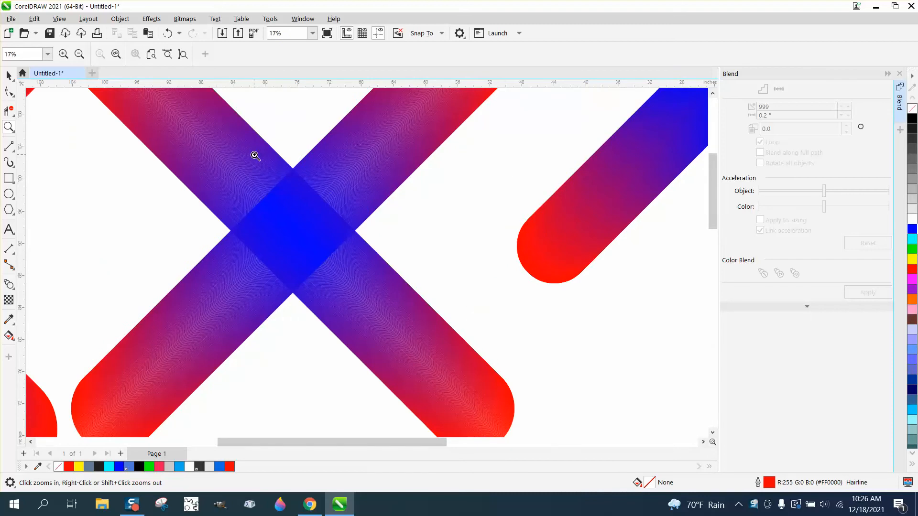
# Examine the red-to-blue blends where the bars of the existing X shapes cross
pyautogui.scroll(-3, 344, 215)
pyautogui.scroll(-3, 427, 240)
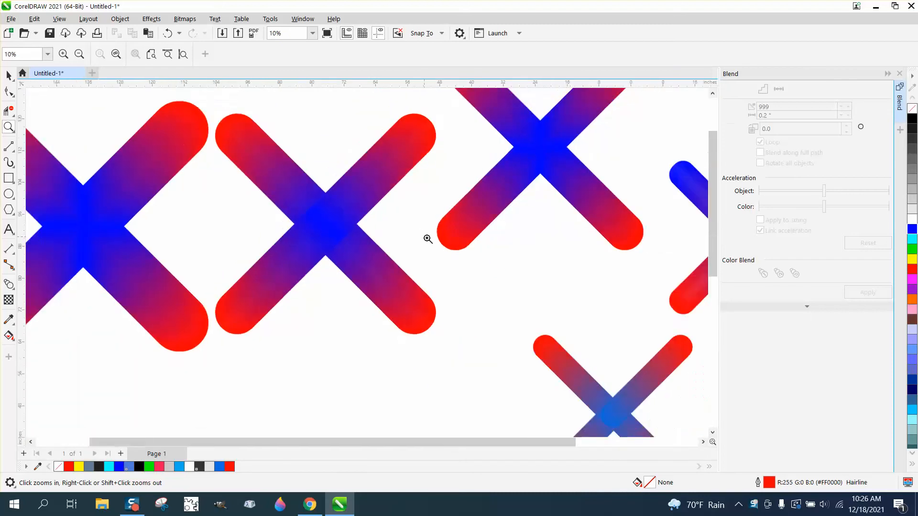
pyautogui.moveTo(164, 196); pyautogui.dragTo(270, 250)
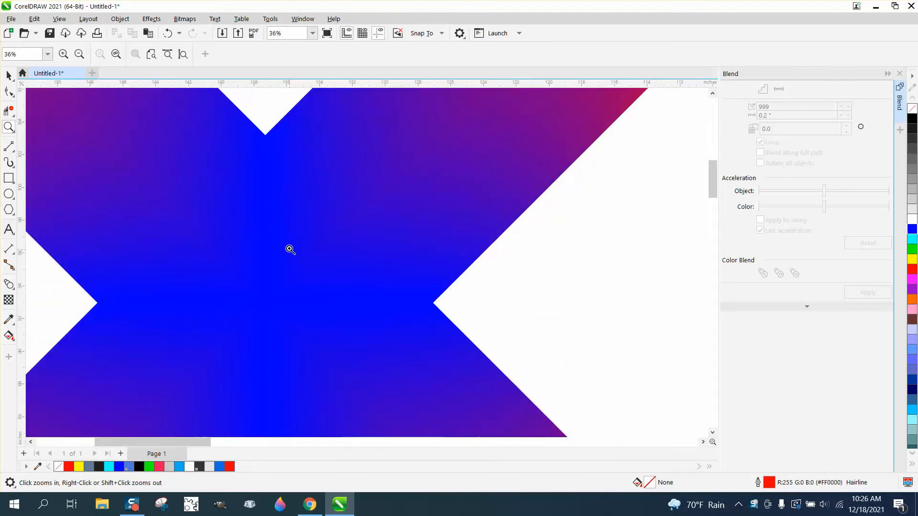
pyautogui.scroll(-3, 289, 247)
pyautogui.scroll(-4, 284, 297)
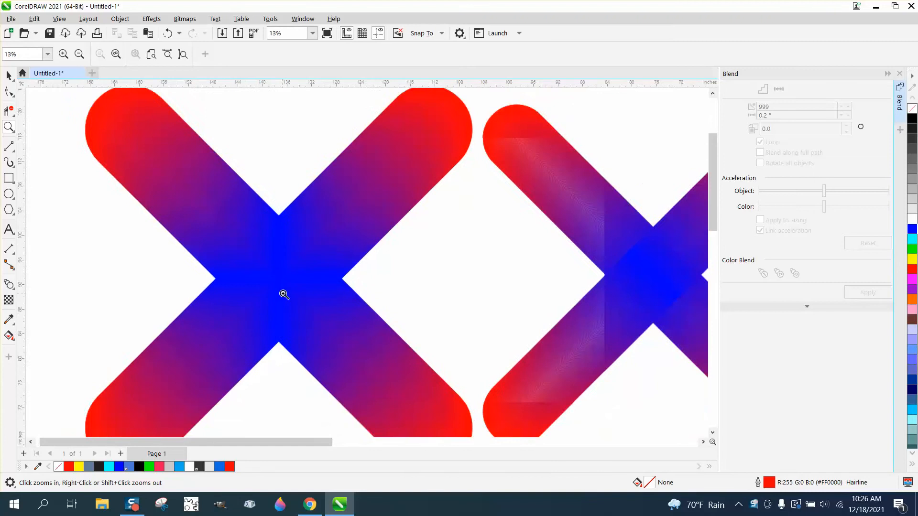
pyautogui.scroll(-3, 285, 276)
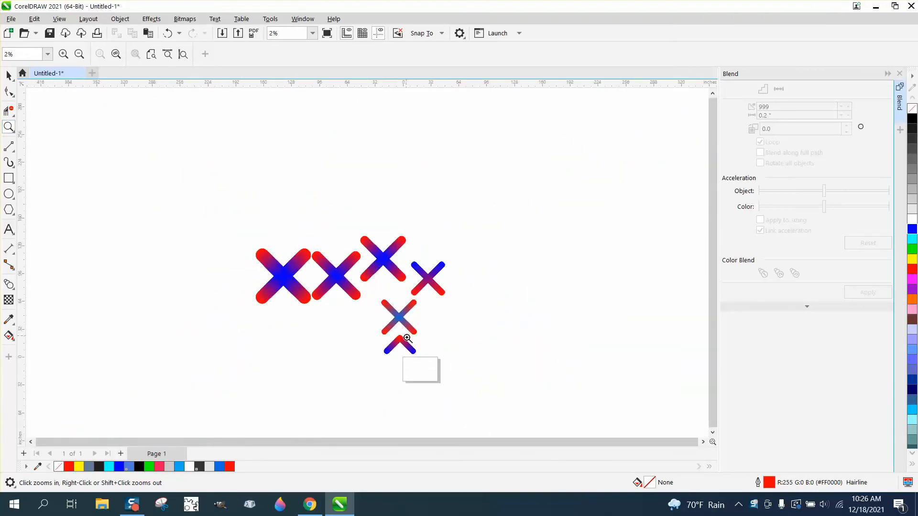
# Draw a horizontal rectangle about 19 by 3.2 inches on the page and set all its corner radii to 6 inches
pyautogui.moveTo(487, 404); pyautogui.dragTo(488, 404)
pyautogui.click(8, 178)
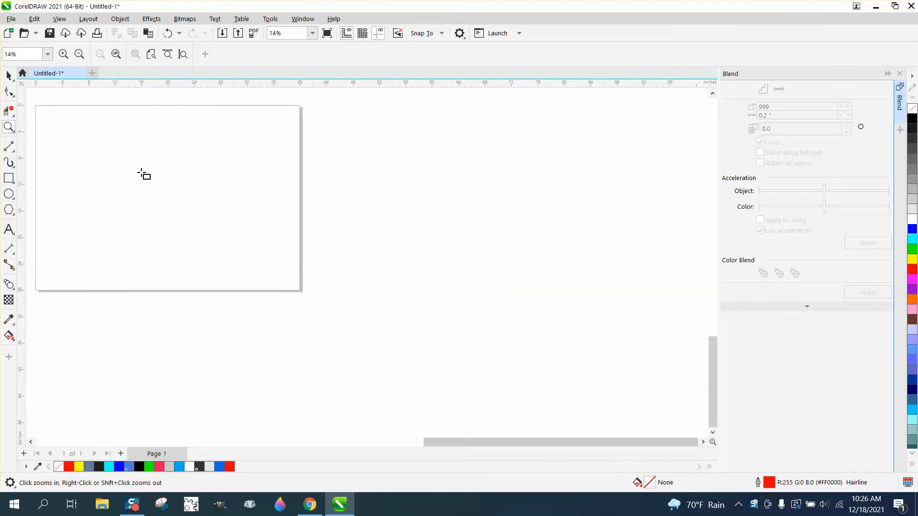
pyautogui.moveTo(93, 176); pyautogui.dragTo(219, 196)
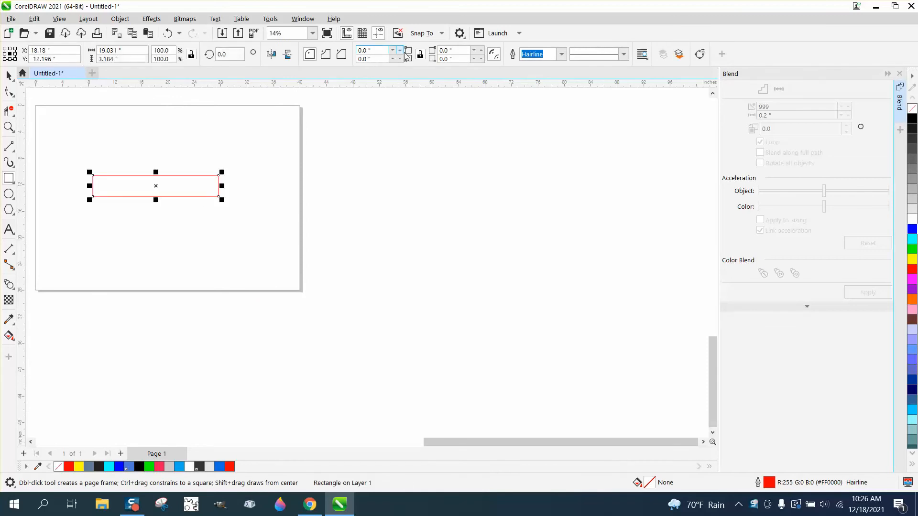
pyautogui.click(379, 50)
pyautogui.write('6')
pyautogui.press('Return')
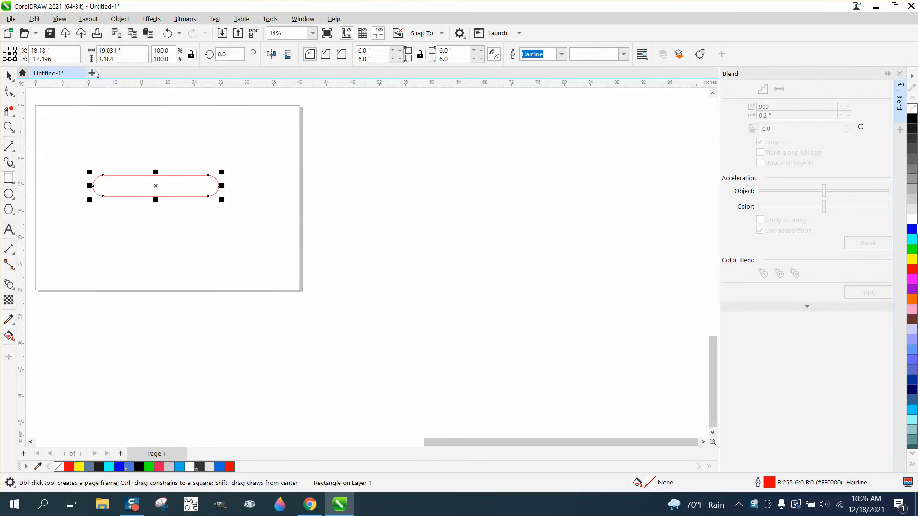
# Center the rounded rectangle on the page and convert it to curves
pyautogui.press('p')
pyautogui.press('z')
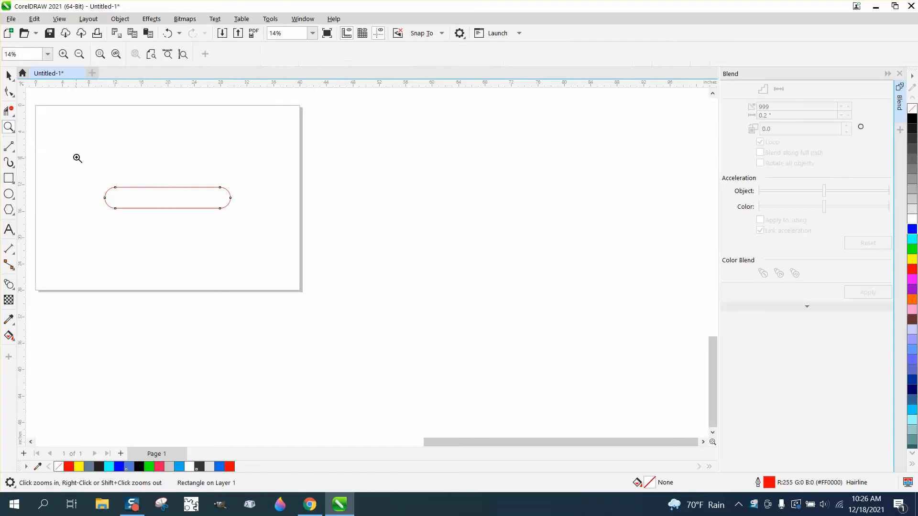
pyautogui.moveTo(325, 216); pyautogui.dragTo(326, 217)
pyautogui.press('space')
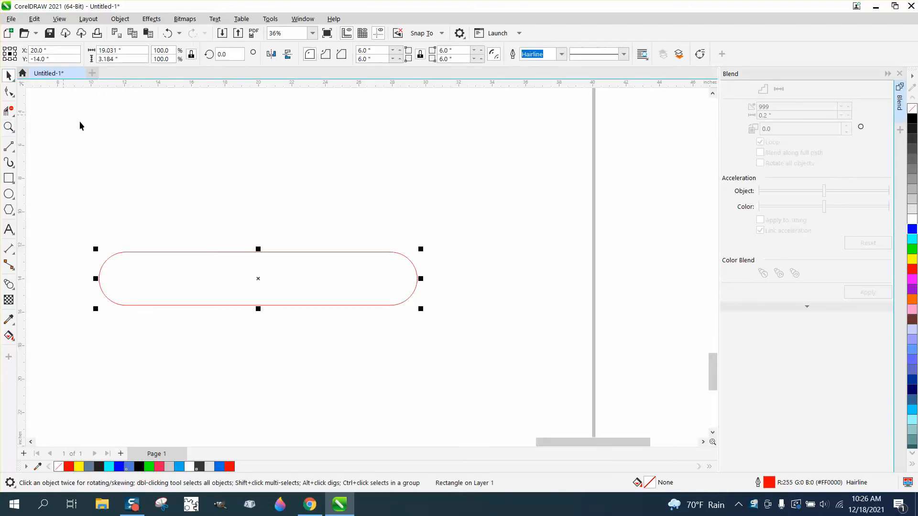
pyautogui.click(88, 20)
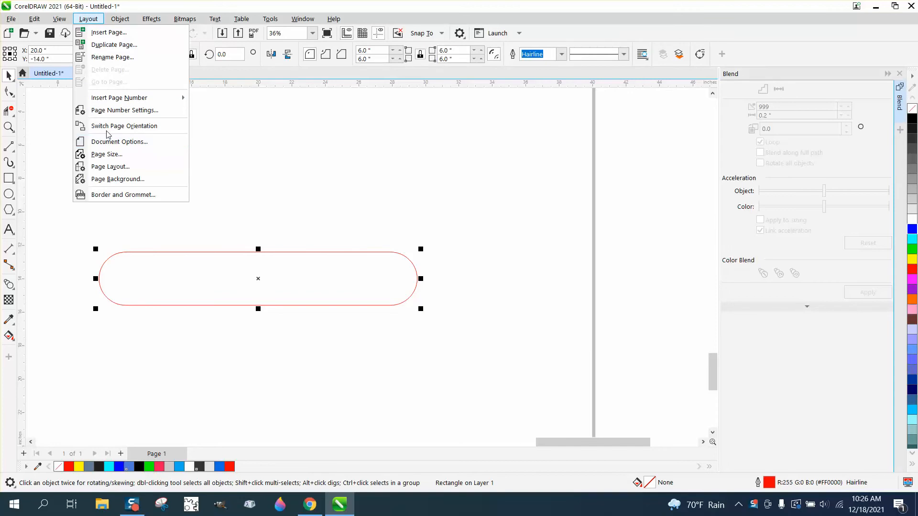
pyautogui.moveTo(120, 22)
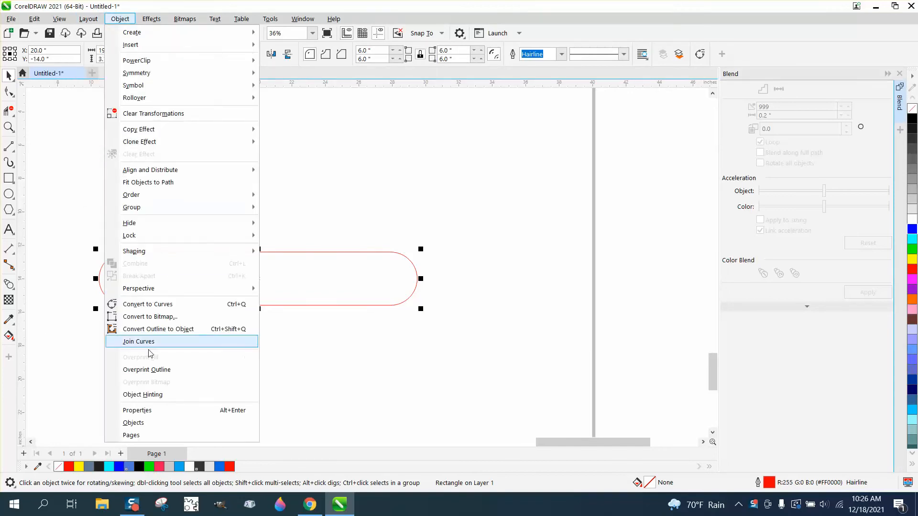
pyautogui.click(158, 305)
# Break the rounded shape's curve at all its nodes except the middle node of the left end
pyautogui.click(9, 91)
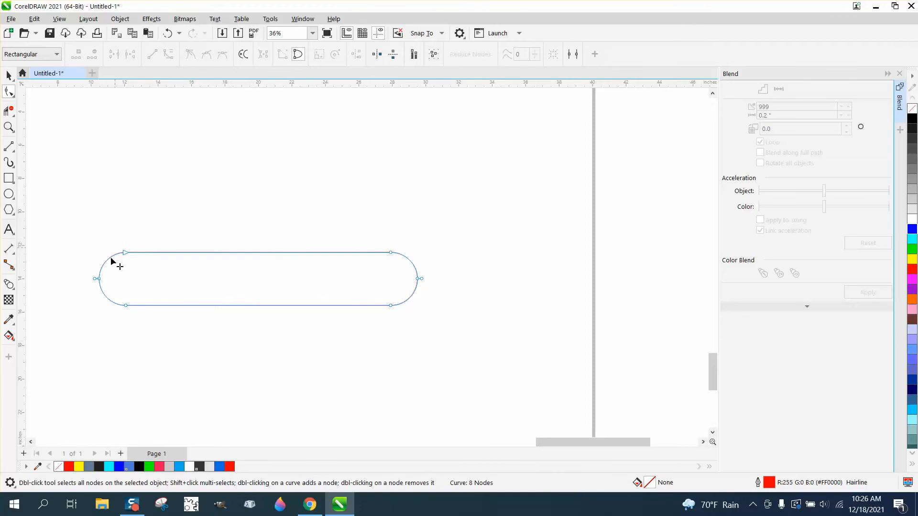
pyautogui.moveTo(110, 257); pyautogui.dragTo(142, 326)
pyautogui.click(162, 35)
pyautogui.moveTo(120, 248); pyautogui.dragTo(120, 305)
pyautogui.moveTo(165, 324); pyautogui.dragTo(450, 327)
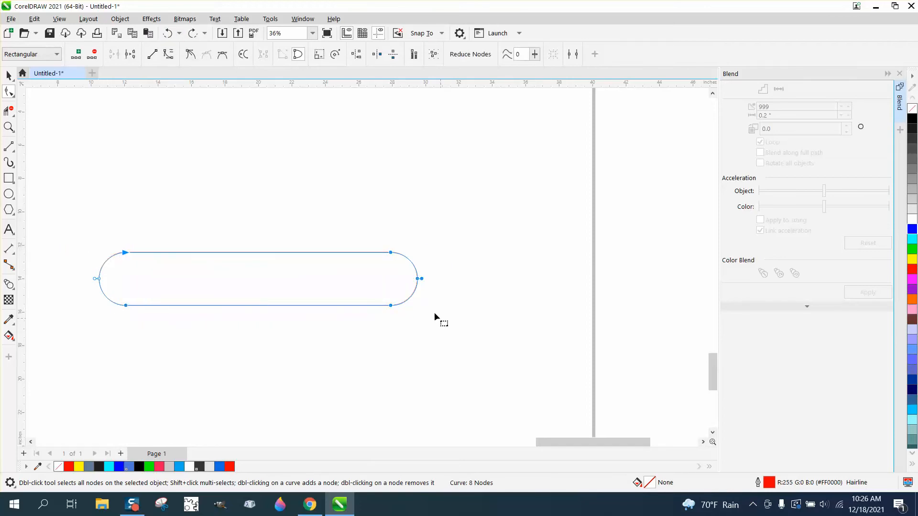
pyautogui.rightClick(412, 283)
pyautogui.click(452, 332)
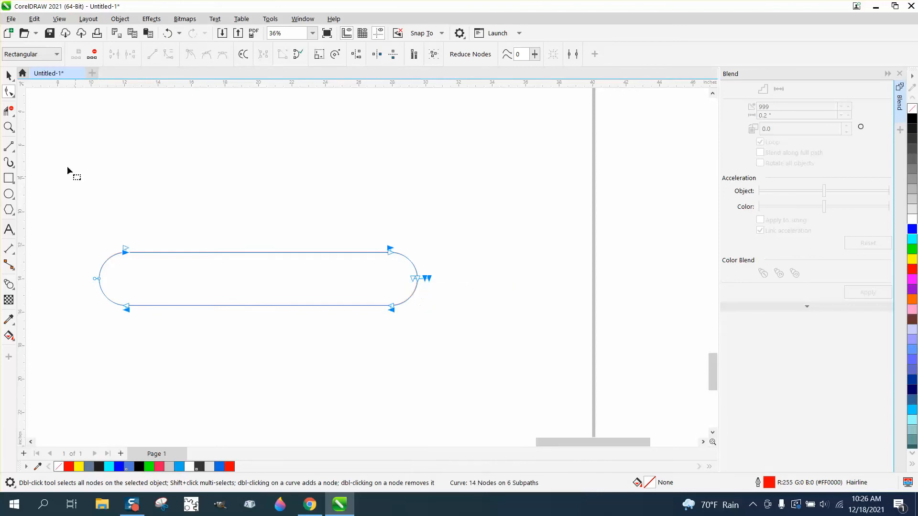
# Delete the two straight edges and the right end arc with Virtual Segment Delete, keeping the left arc selected
pyautogui.click(9, 111)
pyautogui.moveTo(194, 228); pyautogui.dragTo(234, 342)
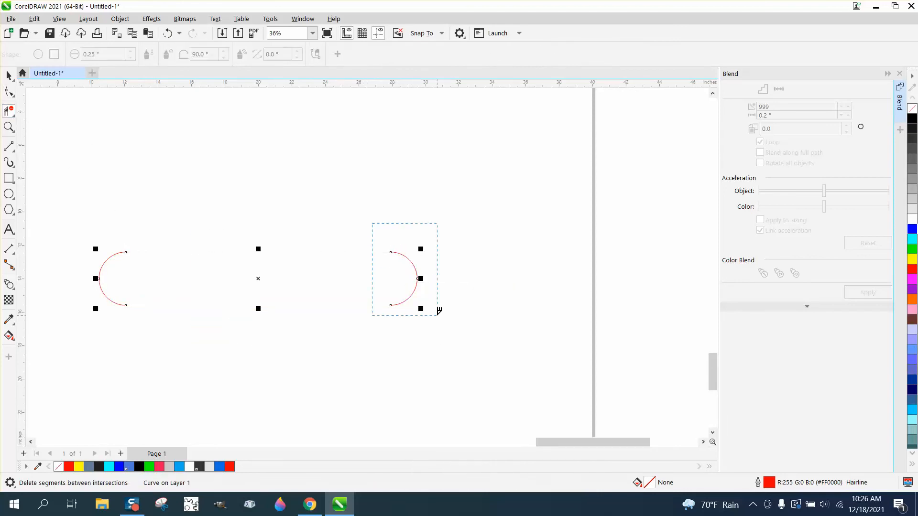
pyautogui.moveTo(438, 314); pyautogui.dragTo(438, 314)
pyautogui.press('space')
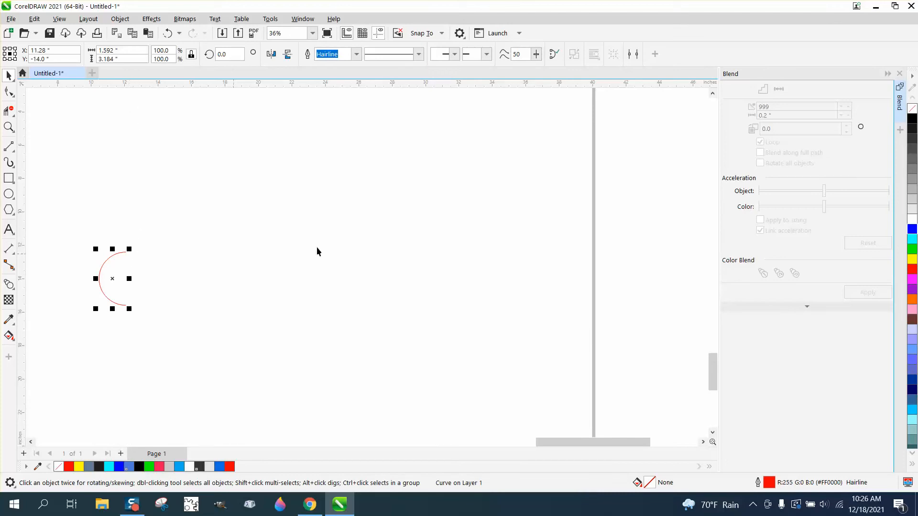
pyautogui.doubleClick(769, 484)
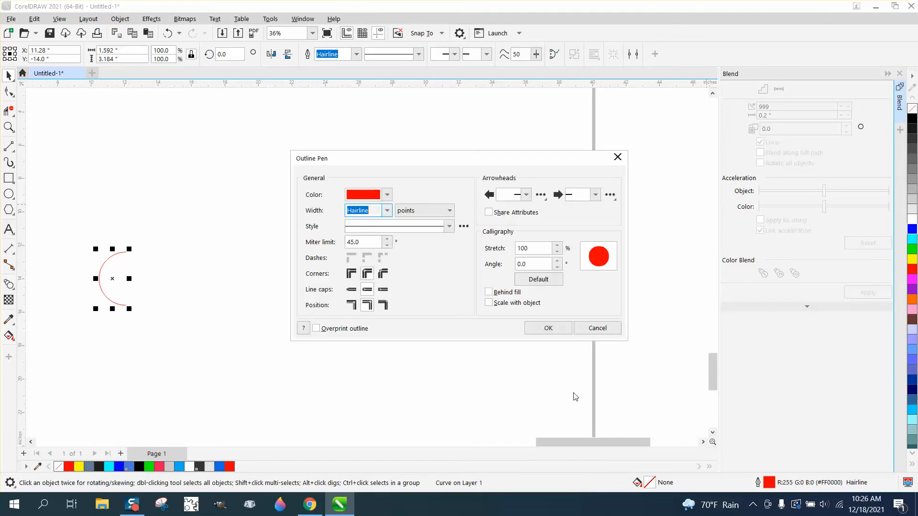
pyautogui.click(387, 210)
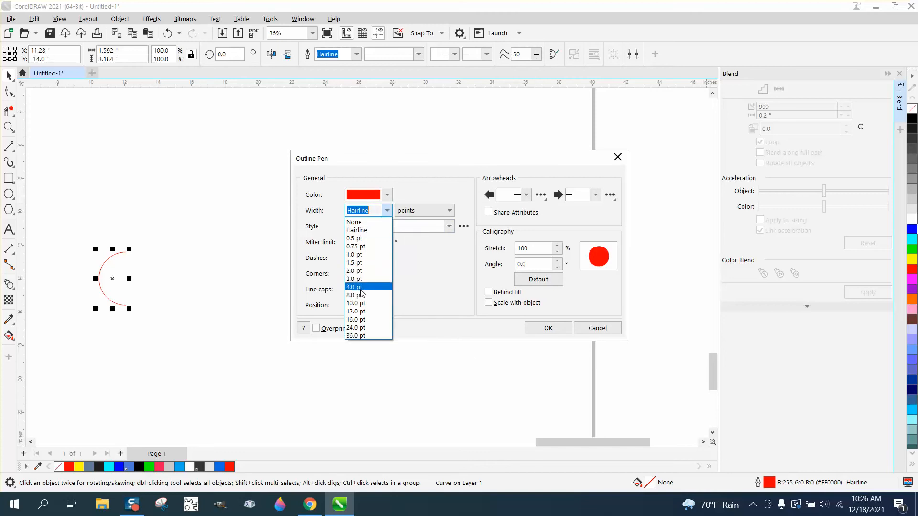
pyautogui.click(362, 294)
pyautogui.click(535, 328)
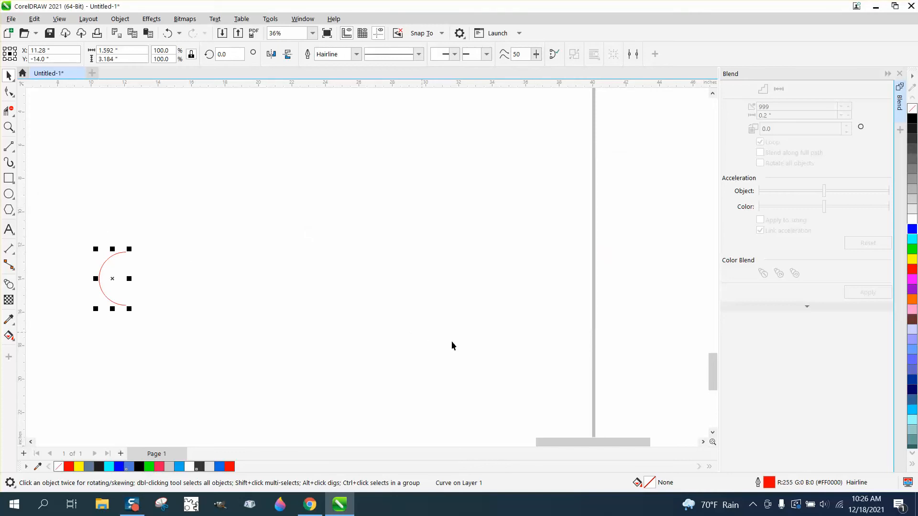
# Set the outline width of the remaining red arc to 8 pt
pyautogui.doubleClick(769, 483)
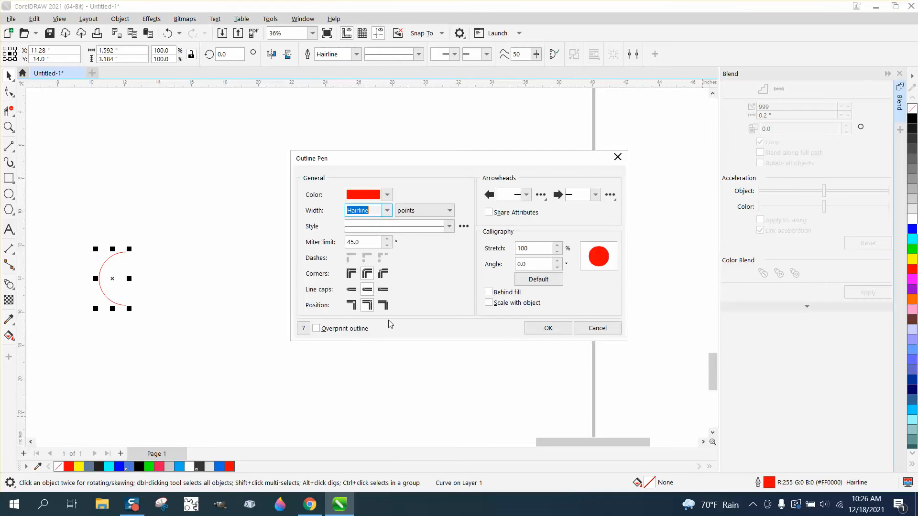
pyautogui.click(390, 211)
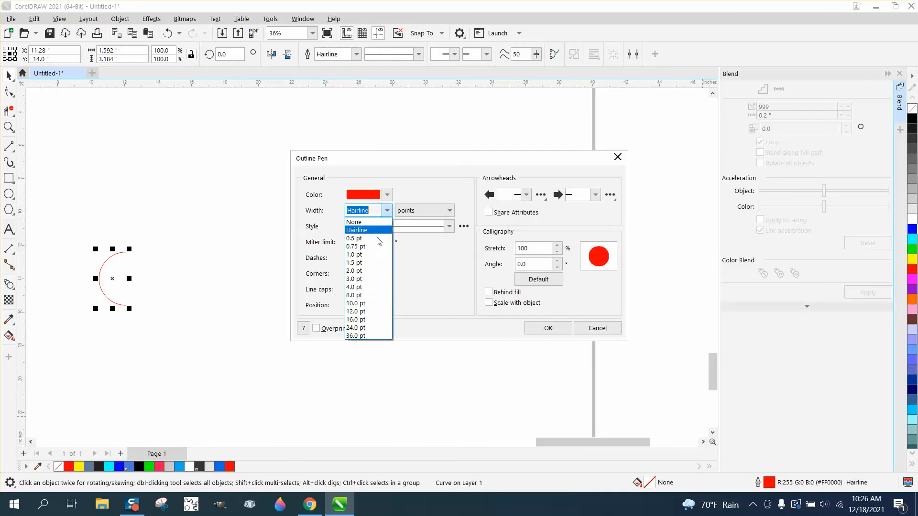
pyautogui.click(362, 294)
pyautogui.click(548, 328)
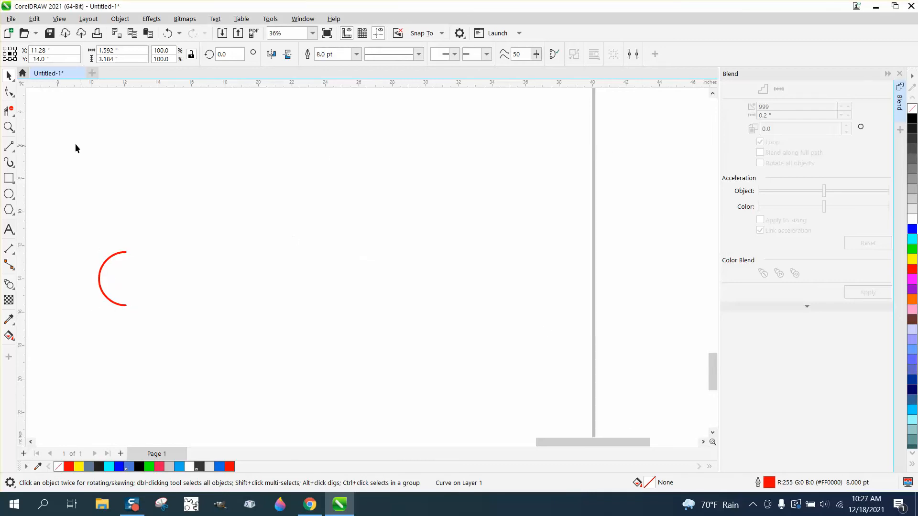
# Draw a vertical line about 8.5 inches long to the right of the arc and color its outline blue
pyautogui.click(13, 149)
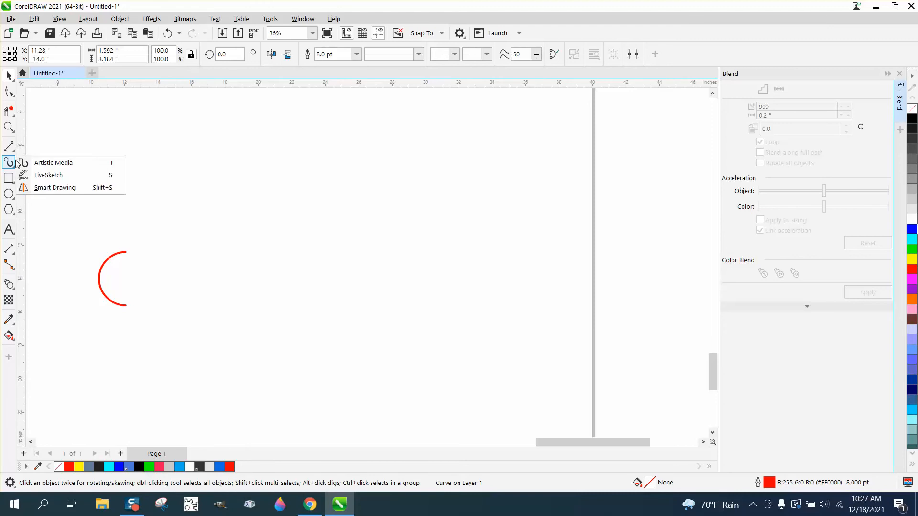
pyautogui.click(51, 159)
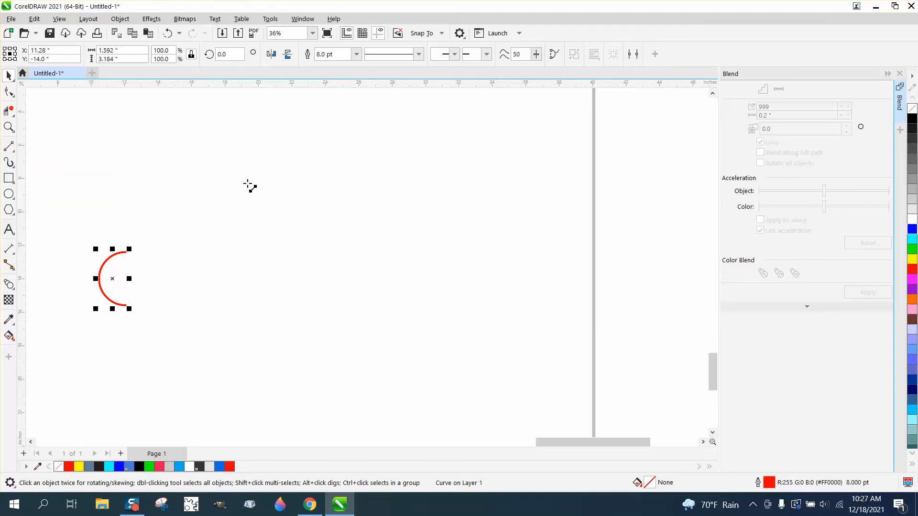
pyautogui.moveTo(258, 190); pyautogui.dragTo(250, 331)
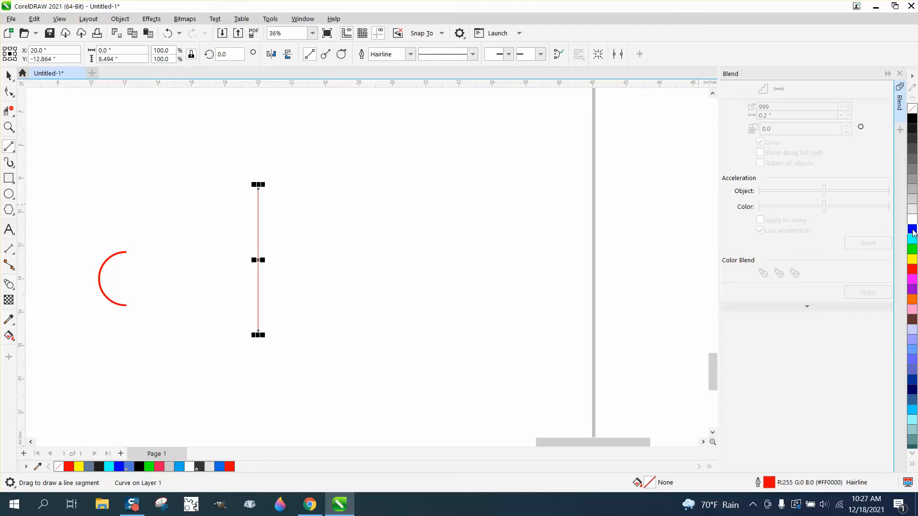
pyautogui.rightClick(913, 233)
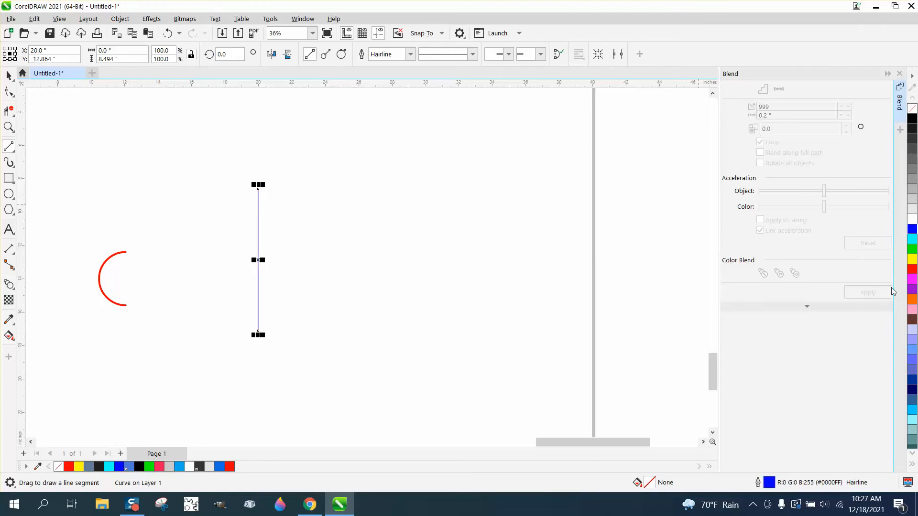
# Set the blue line's outline width to 8 pt and center the line on the page
pyautogui.doubleClick(769, 483)
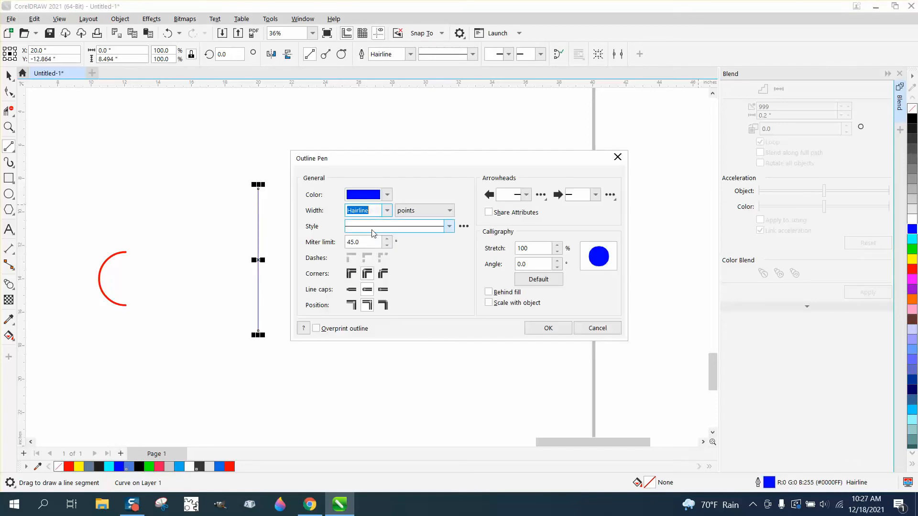
pyautogui.click(387, 210)
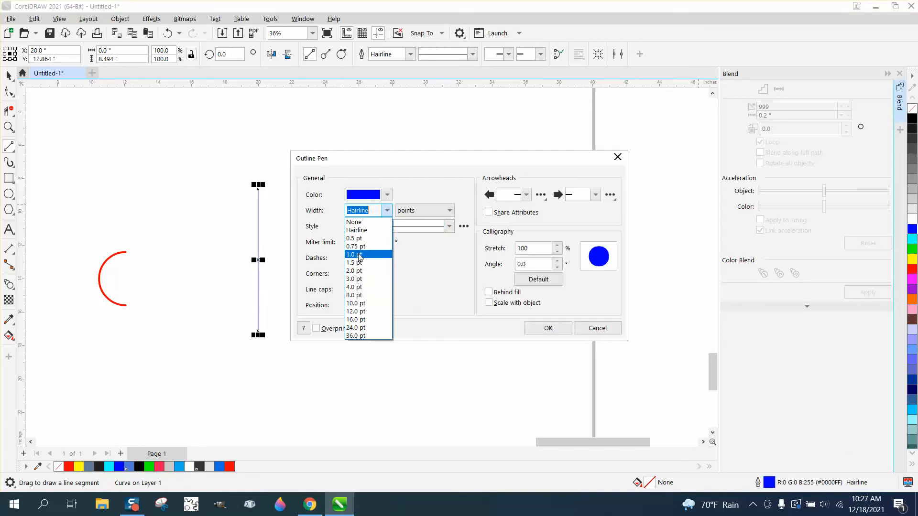
pyautogui.click(357, 295)
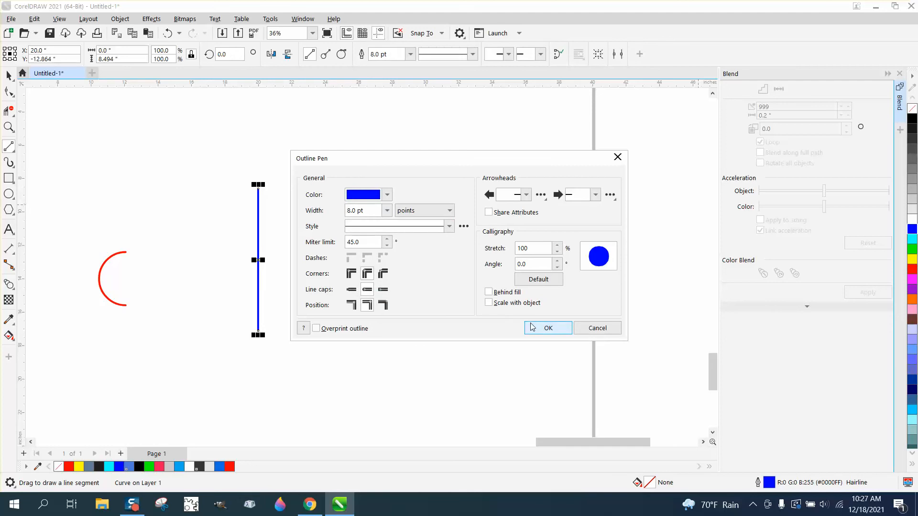
pyautogui.click(534, 326)
pyautogui.click(563, 328)
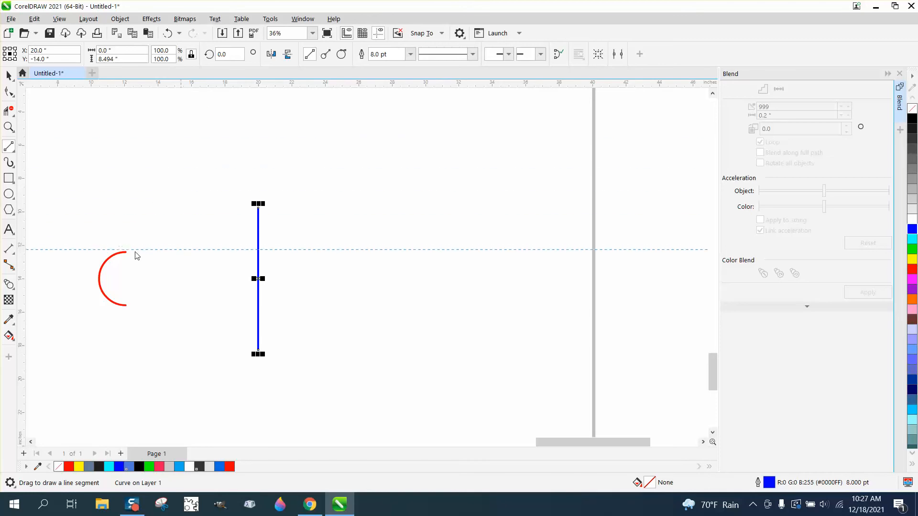
# Place two horizontal guidelines at the upper and lower endpoints of the red arc
pyautogui.moveTo(135, 252); pyautogui.dragTo(127, 252)
pyautogui.moveTo(205, 86); pyautogui.dragTo(125, 275)
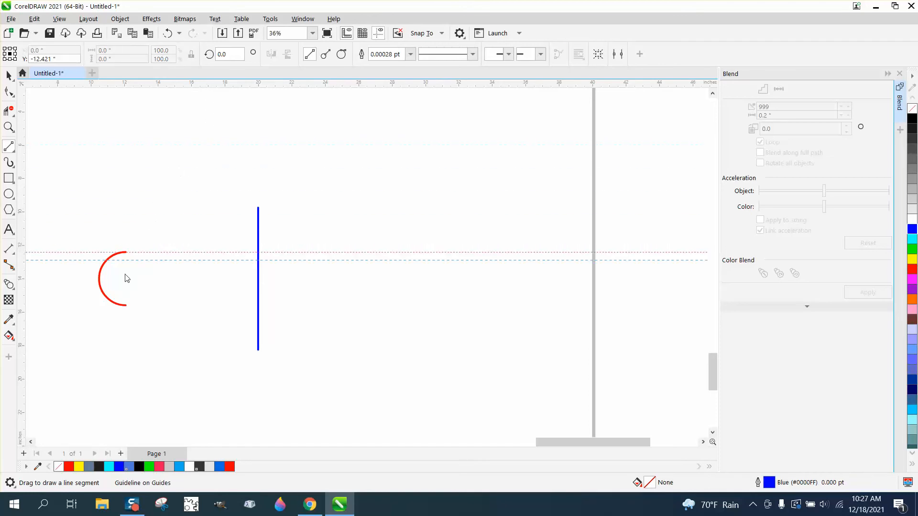
pyautogui.moveTo(123, 307); pyautogui.dragTo(126, 305)
pyautogui.click(8, 127)
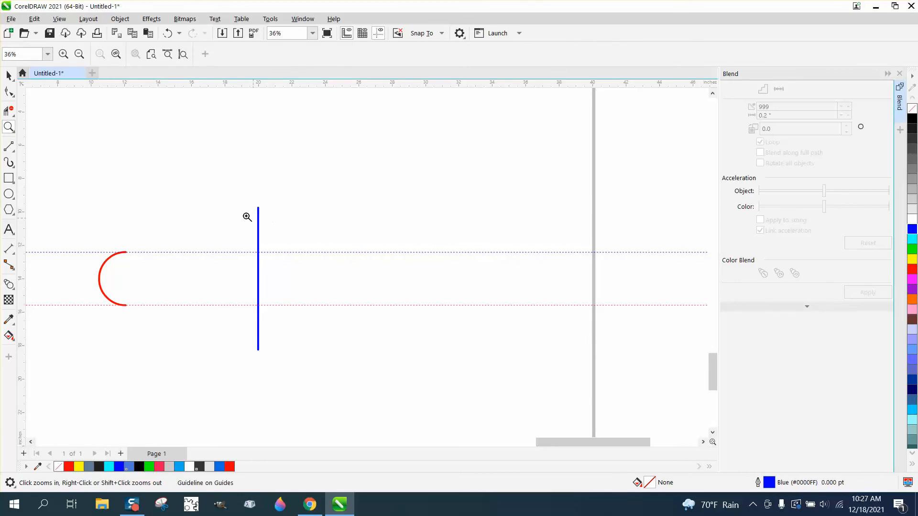
# Rotate the blue vertical line by 45 degrees
pyautogui.click(9, 75)
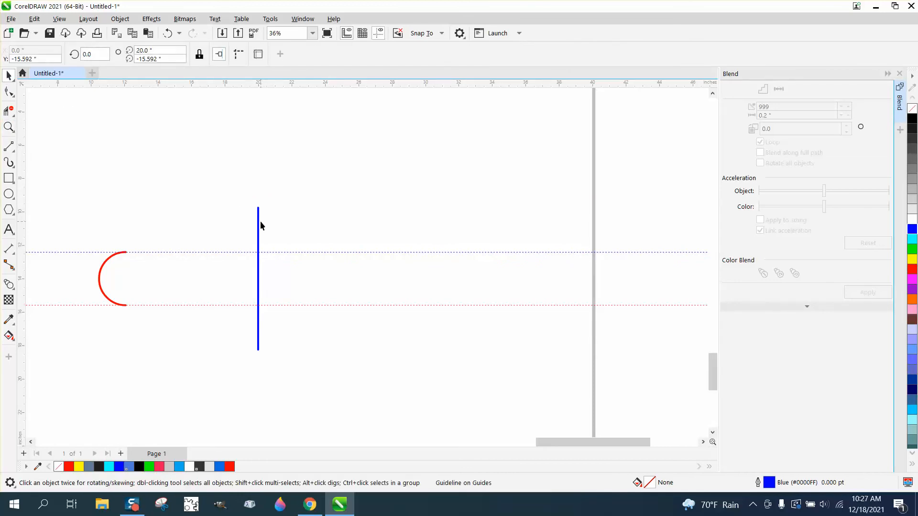
pyautogui.click(258, 221)
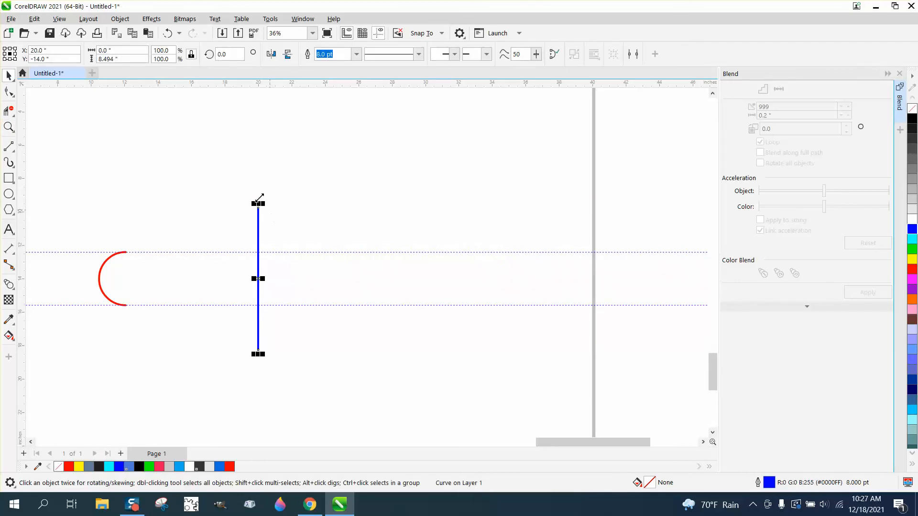
pyautogui.moveTo(236, 55); pyautogui.dragTo(196, 57)
pyautogui.write('45')
pyautogui.press('Return')
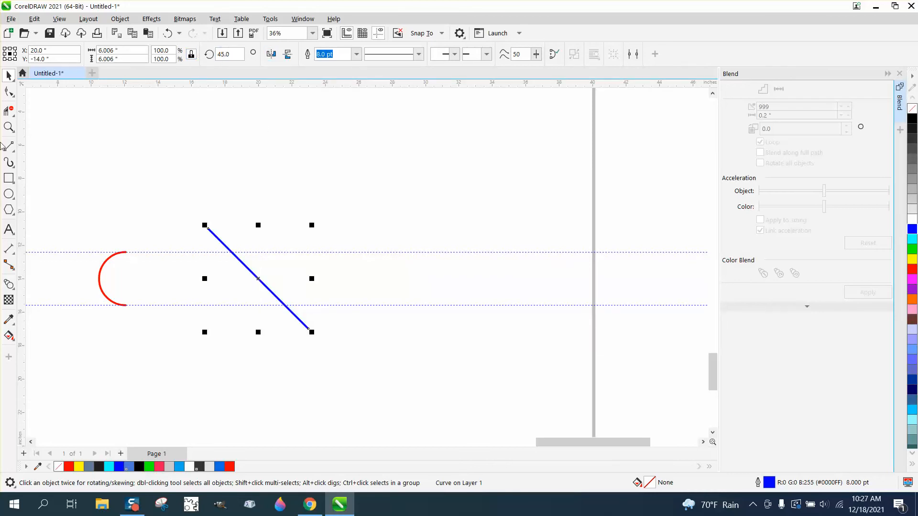
# Change the blue diagonal line's caps from rounded to square so that its ends are flat
pyautogui.click(9, 127)
pyautogui.moveTo(185, 218); pyautogui.dragTo(228, 244)
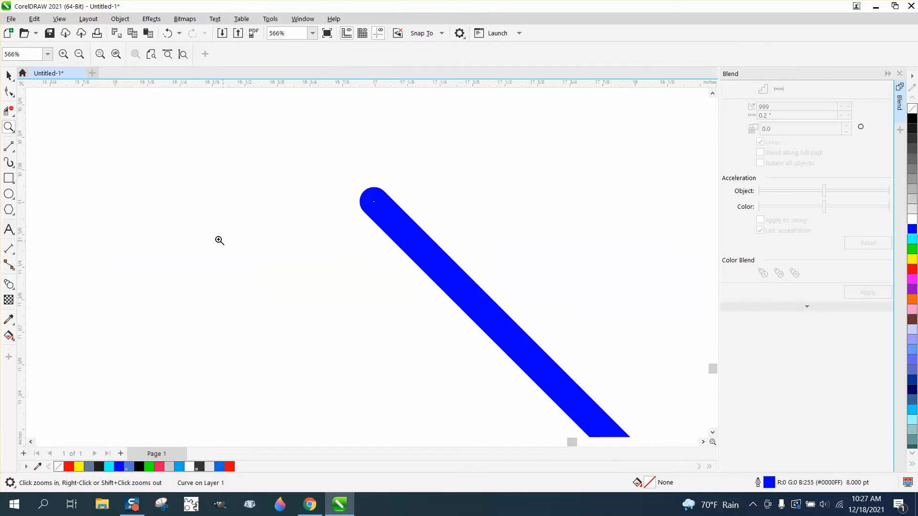
pyautogui.scroll(-1, 219, 240)
pyautogui.click(7, 76)
pyautogui.scroll(-3, 228, 221)
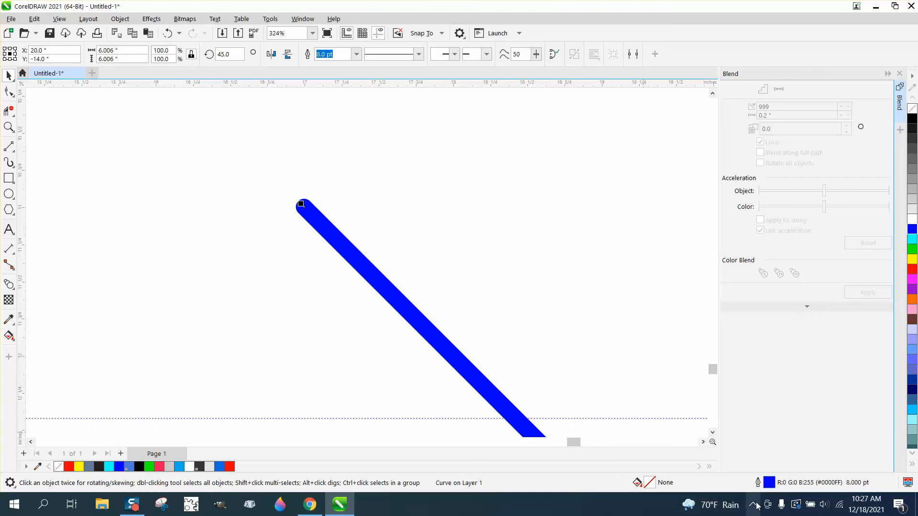
pyautogui.doubleClick(767, 487)
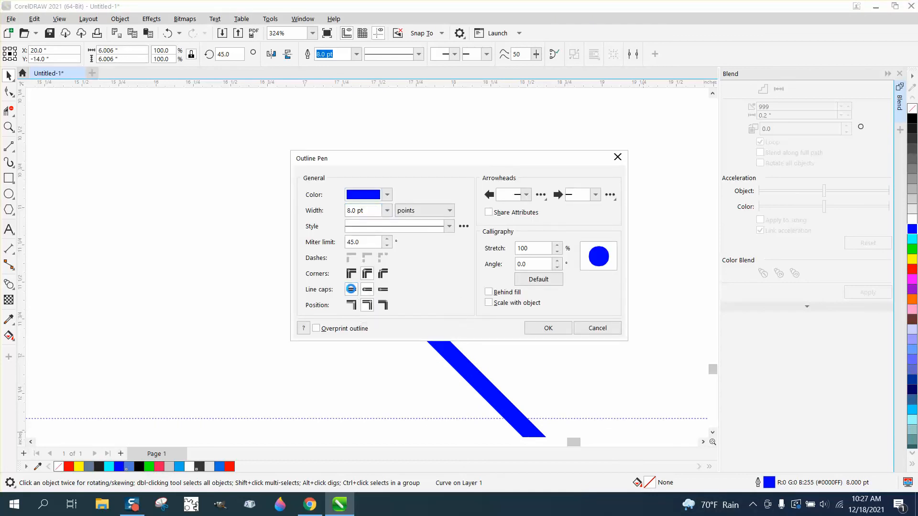
pyautogui.click(546, 328)
pyautogui.scroll(-2, 344, 307)
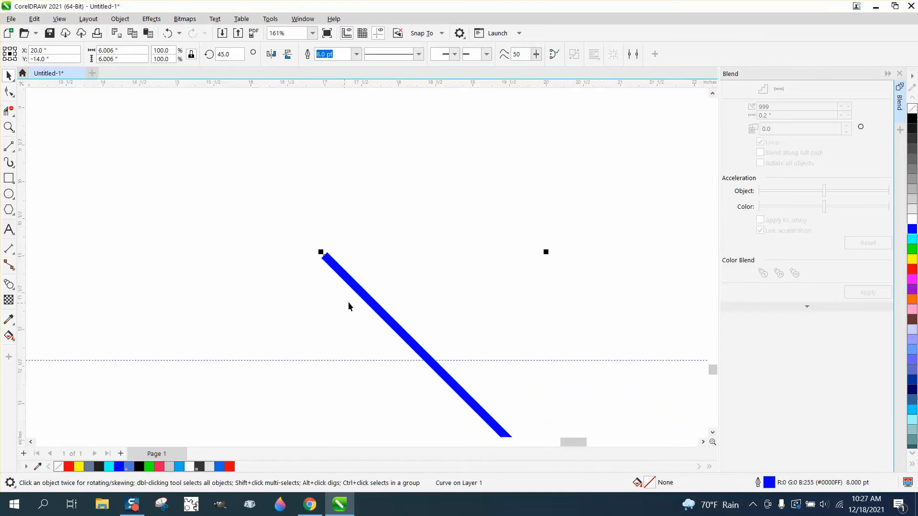
# Add a mirrored copy of the blue diagonal line so that the two lines cross in an X
pyautogui.scroll(-2, 359, 289)
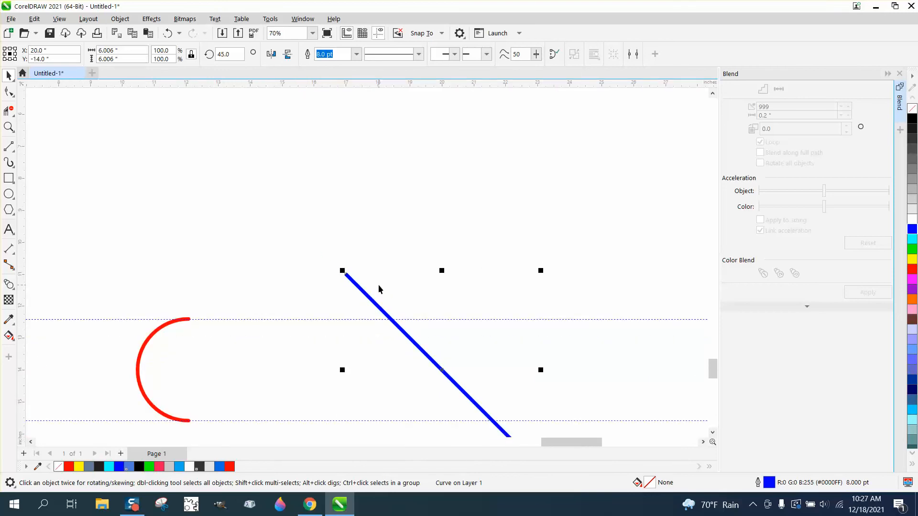
pyautogui.click(271, 54)
pyautogui.scroll(-1, 337, 214)
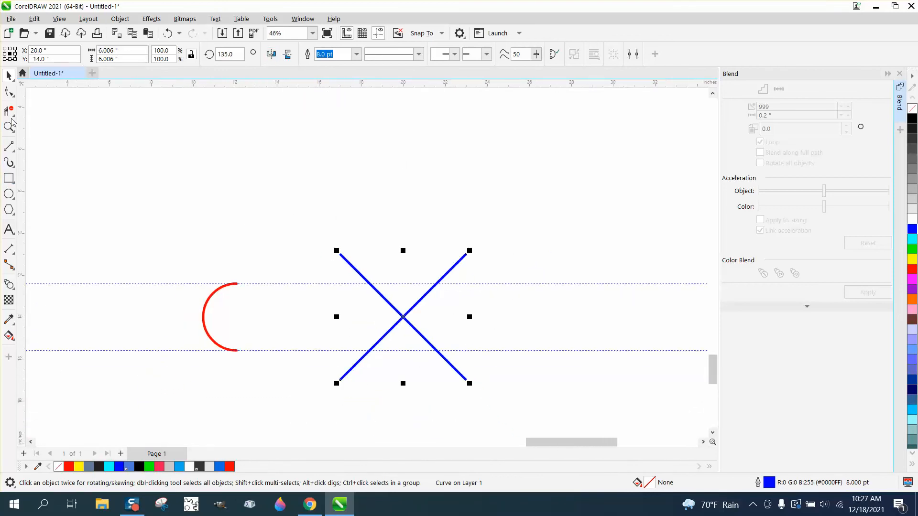
# Delete the X's segments outside the guidelines and both arms right of the crossing, leaving a right-pointing chevron
pyautogui.moveTo(470, 286); pyautogui.dragTo(471, 287)
pyautogui.moveTo(471, 346); pyautogui.dragTo(443, 382)
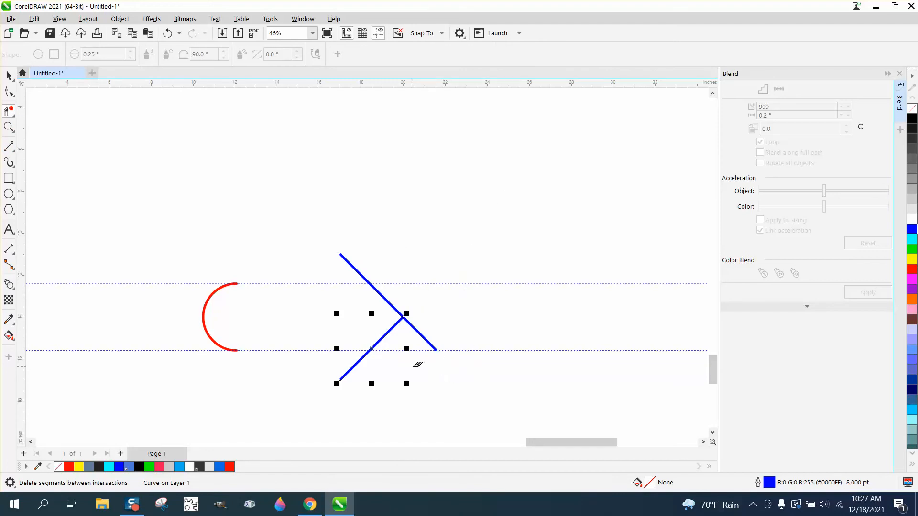
pyautogui.moveTo(331, 363); pyautogui.dragTo(372, 366)
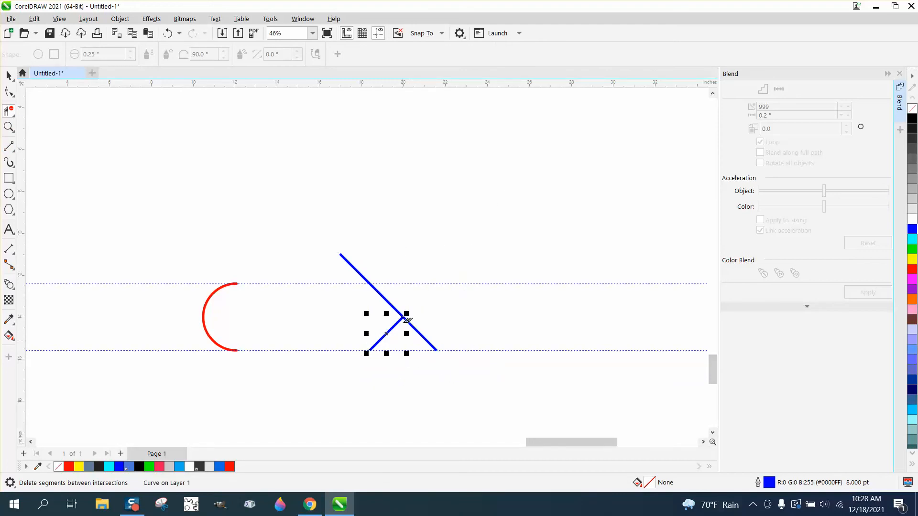
pyautogui.moveTo(355, 266); pyautogui.dragTo(359, 267)
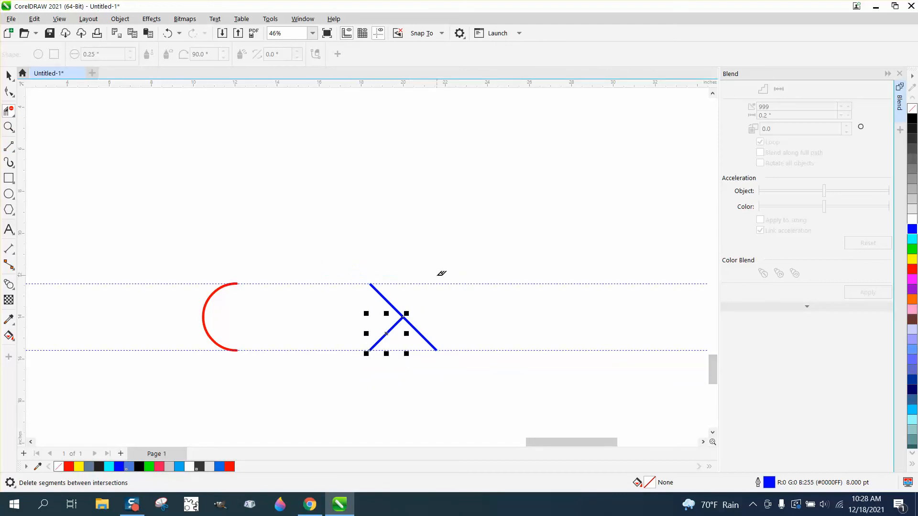
pyautogui.click(425, 340)
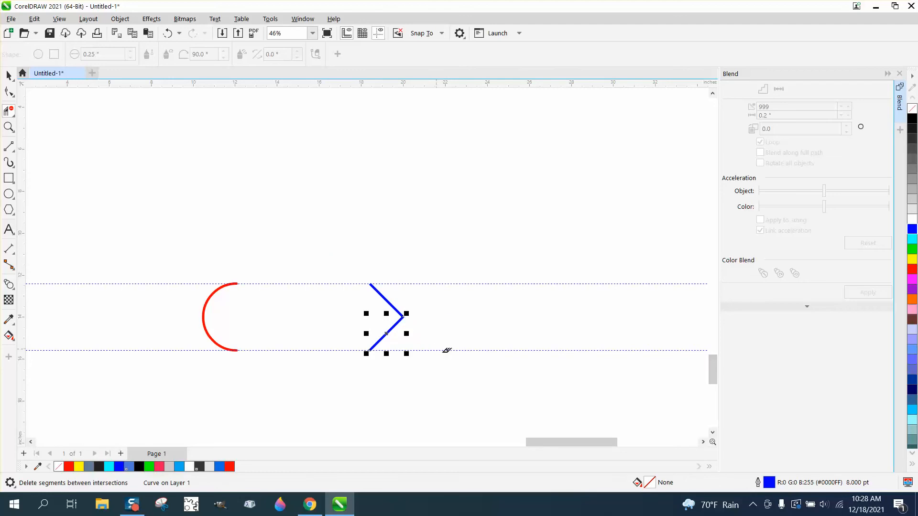
# Join the two blue lines' end nodes at the chevron's tip with Join Curves, using Extend and a 0.1-inch gap tolerance
pyautogui.click(11, 132)
pyautogui.moveTo(358, 280); pyautogui.dragTo(454, 373)
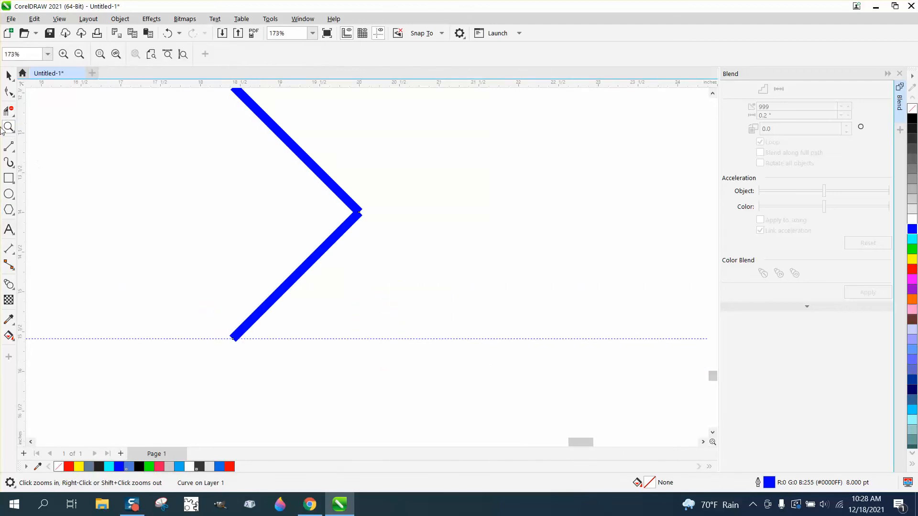
pyautogui.click(8, 91)
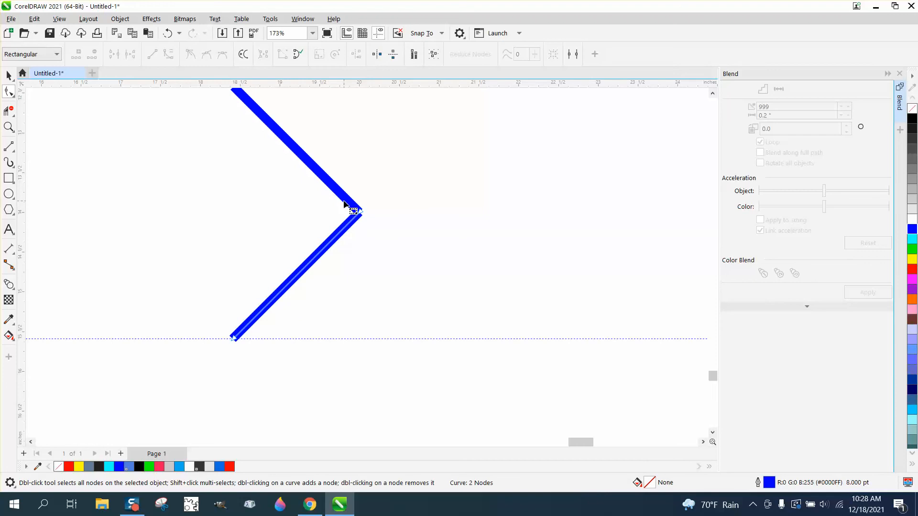
pyautogui.keyDown('shift'); pyautogui.click(344, 204); pyautogui.keyUp('shift')
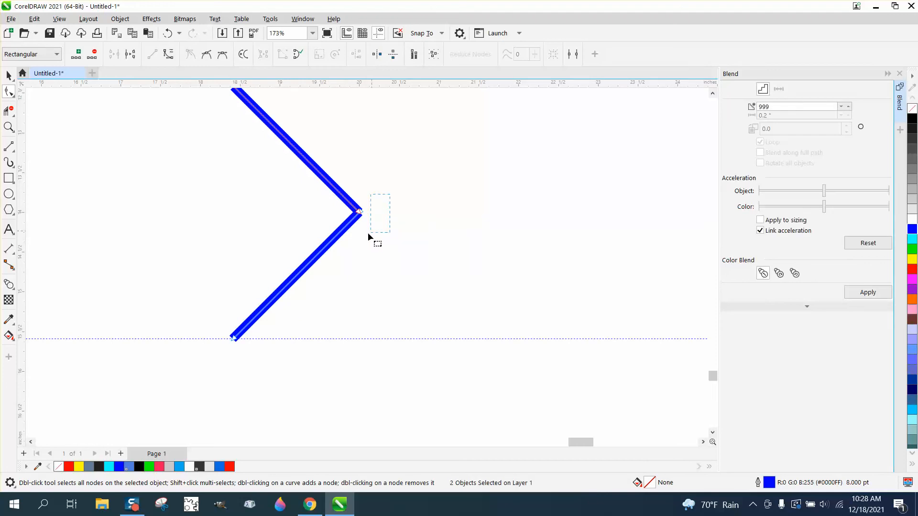
pyautogui.moveTo(368, 232); pyautogui.dragTo(340, 240)
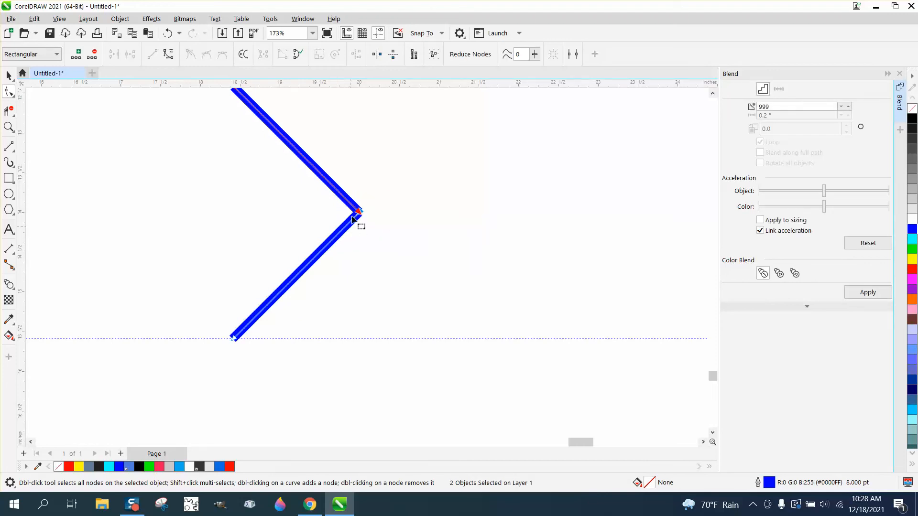
pyautogui.click(303, 19)
pyautogui.moveTo(317, 167)
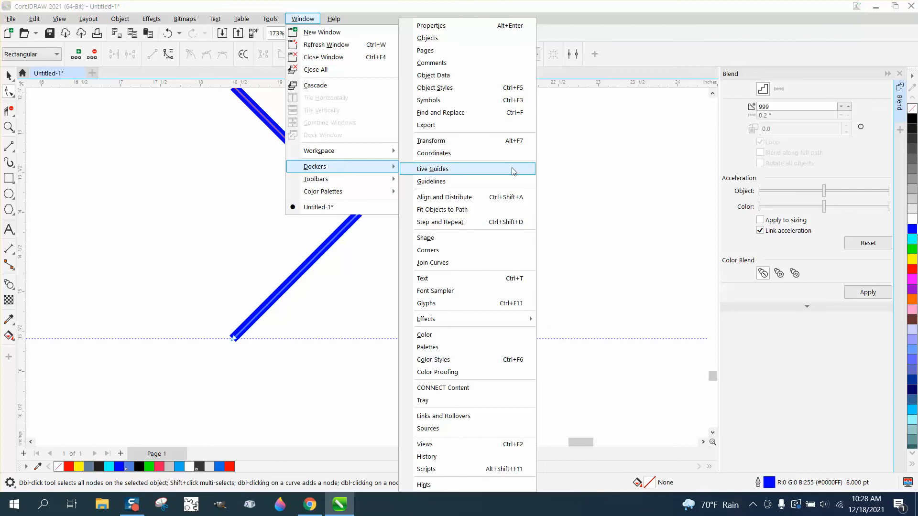
pyautogui.click(443, 263)
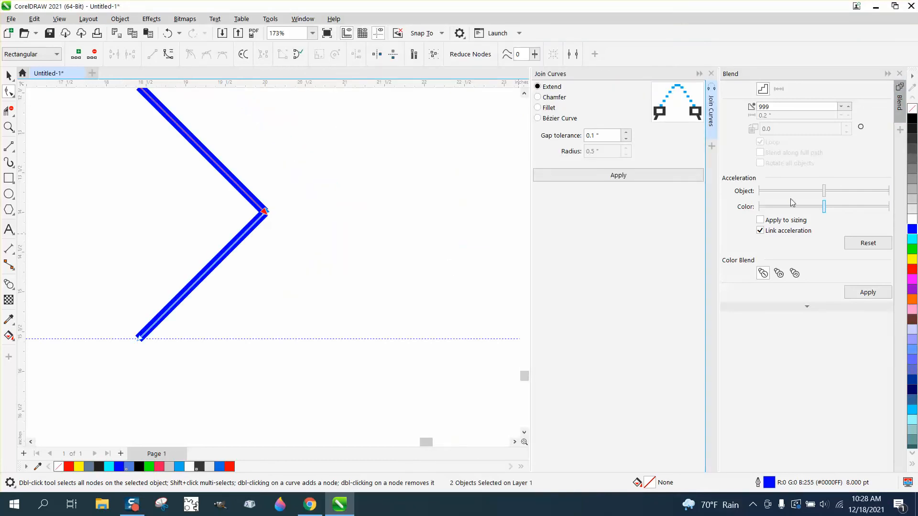
pyautogui.click(618, 176)
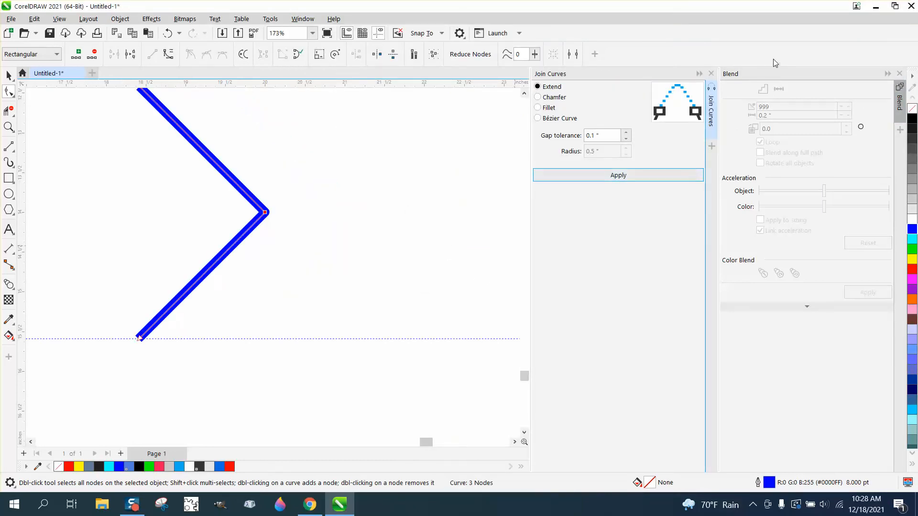
pyautogui.click(712, 74)
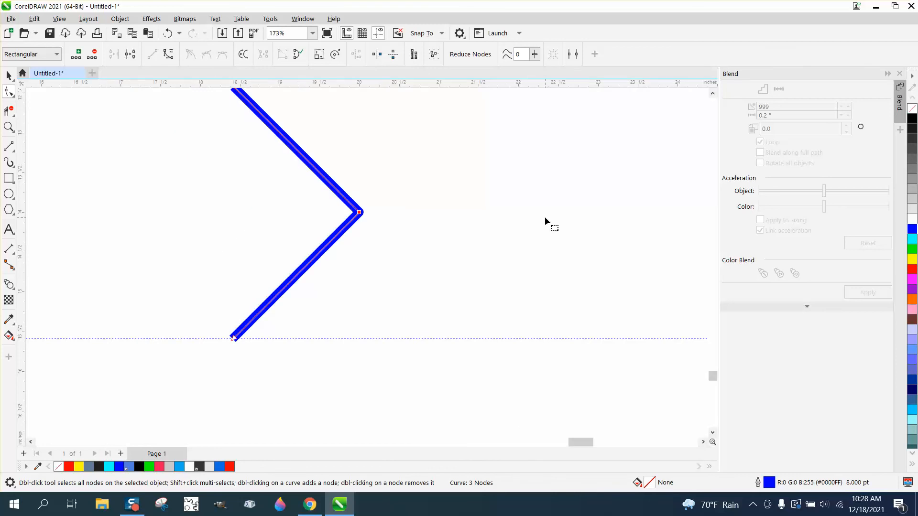
# Try to blend the red arc with the blue chevron using 999 steps, and undo the blend
pyautogui.click(9, 75)
pyautogui.scroll(-2, 424, 233)
pyautogui.click(409, 236)
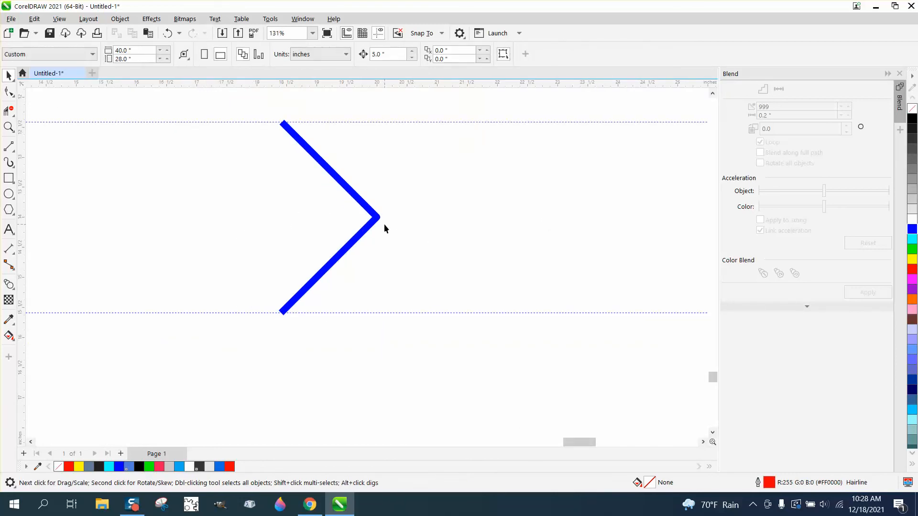
pyautogui.scroll(-2, 410, 228)
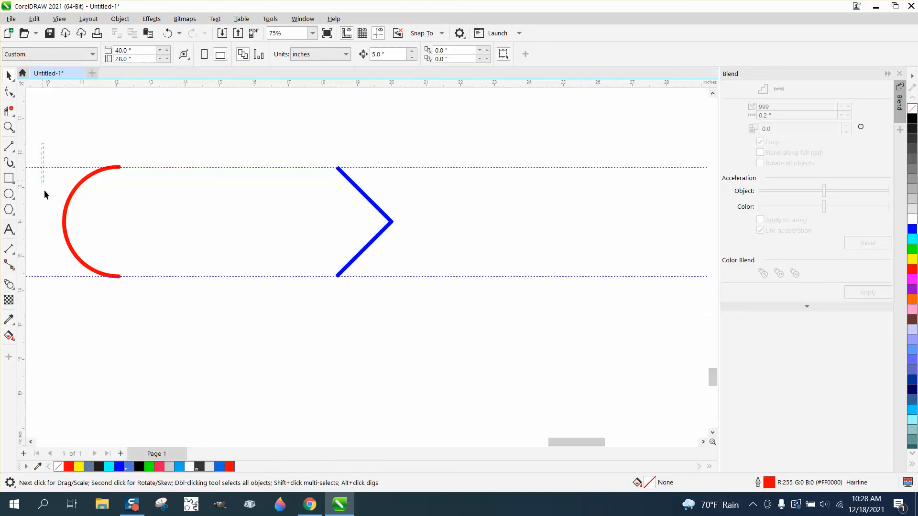
pyautogui.moveTo(44, 193); pyautogui.dragTo(457, 306)
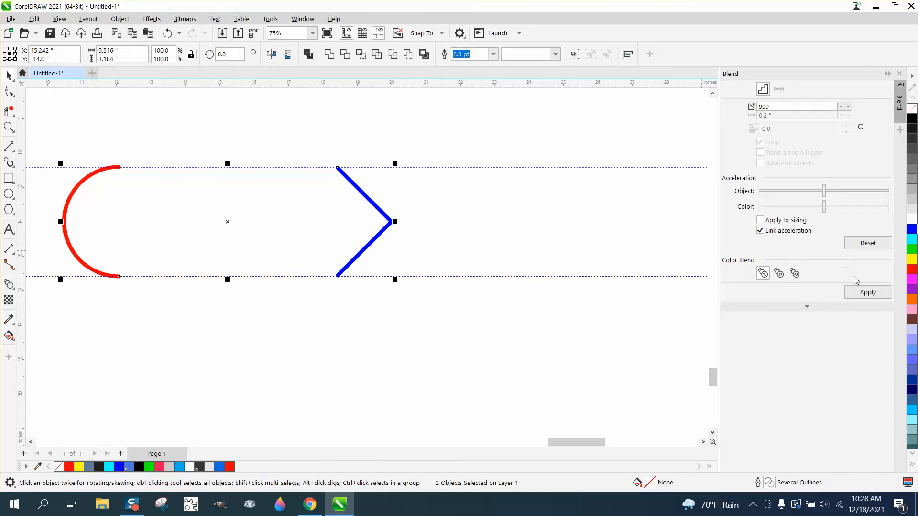
pyautogui.click(868, 292)
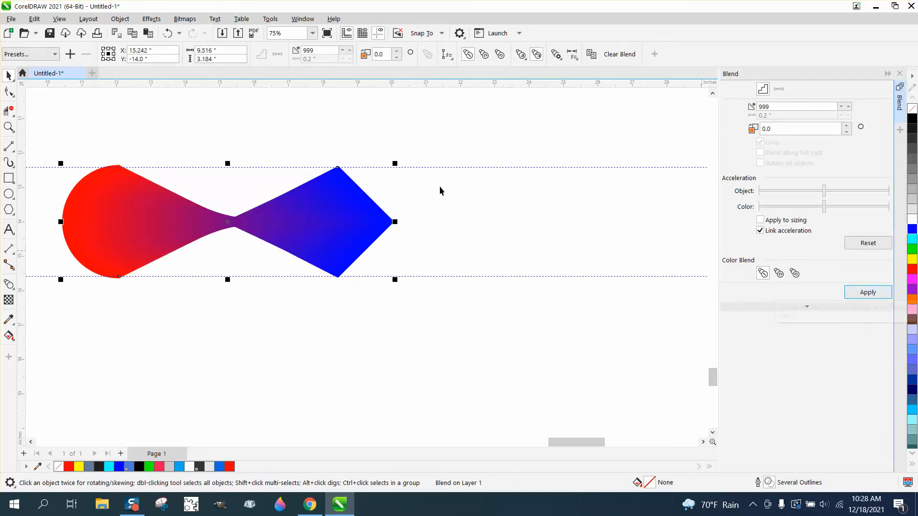
pyautogui.click(167, 34)
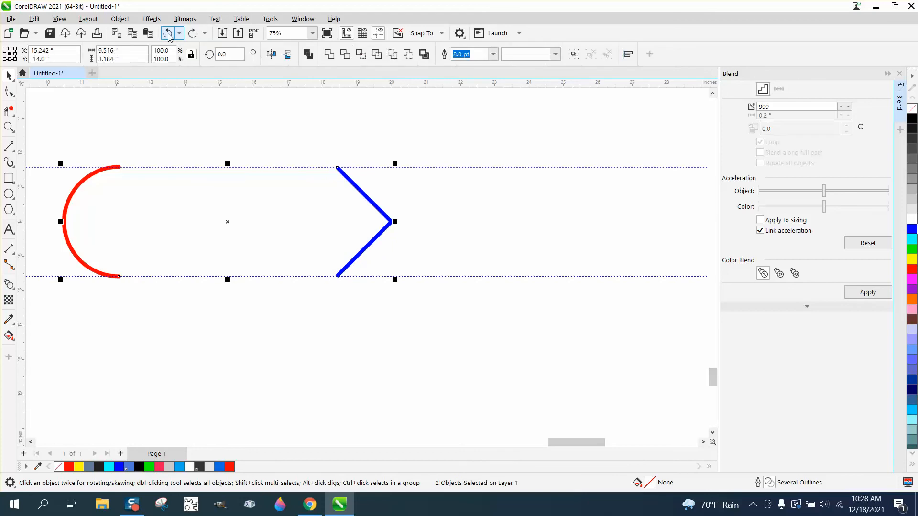
# Blend the red arc and the blue chevron without a twist in the middle, using 999 steps
pyautogui.click(9, 91)
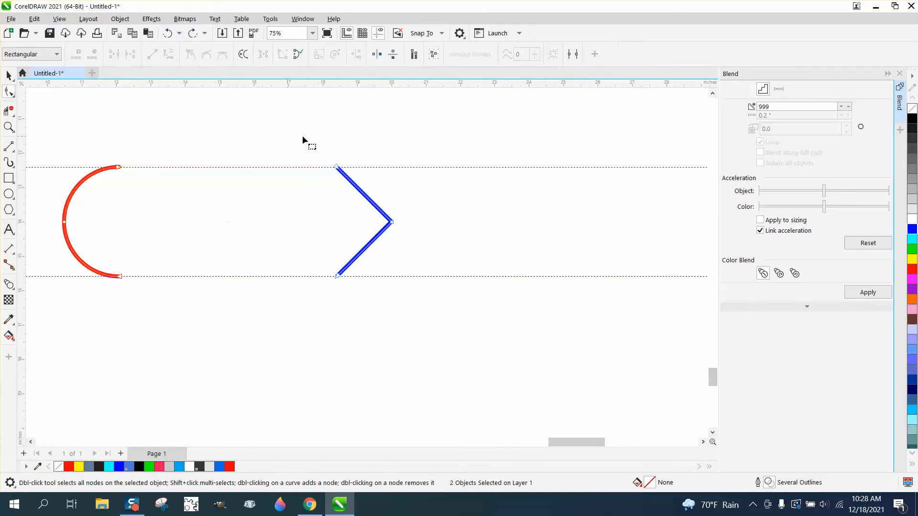
pyautogui.click(8, 76)
pyautogui.click(398, 186)
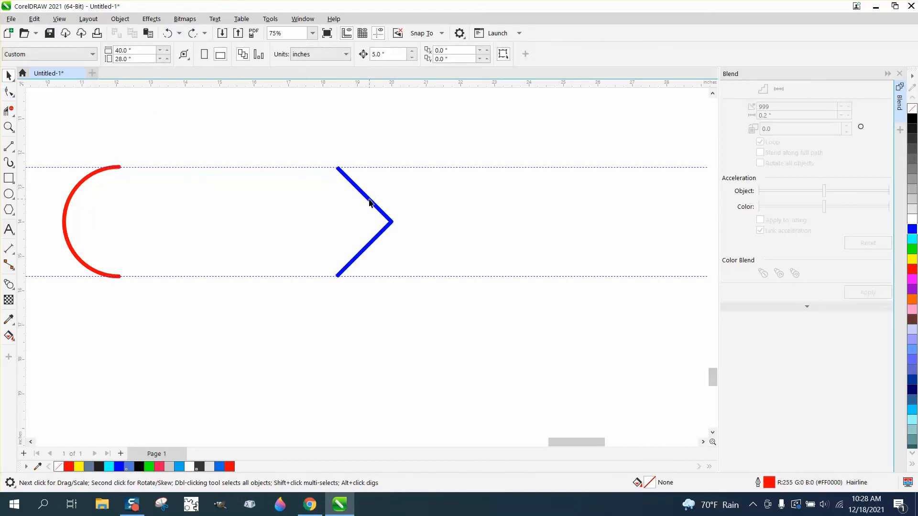
pyautogui.click(368, 199)
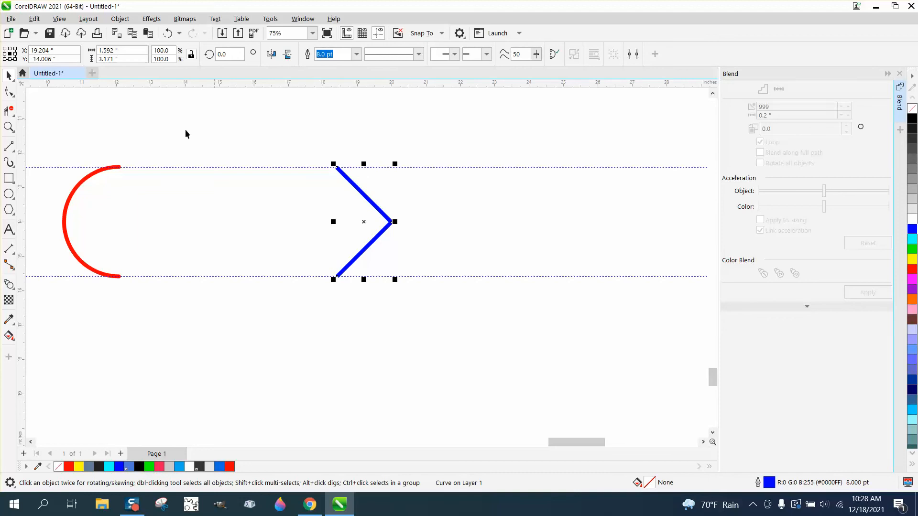
pyautogui.moveTo(33, 128); pyautogui.dragTo(497, 316)
pyautogui.click(863, 293)
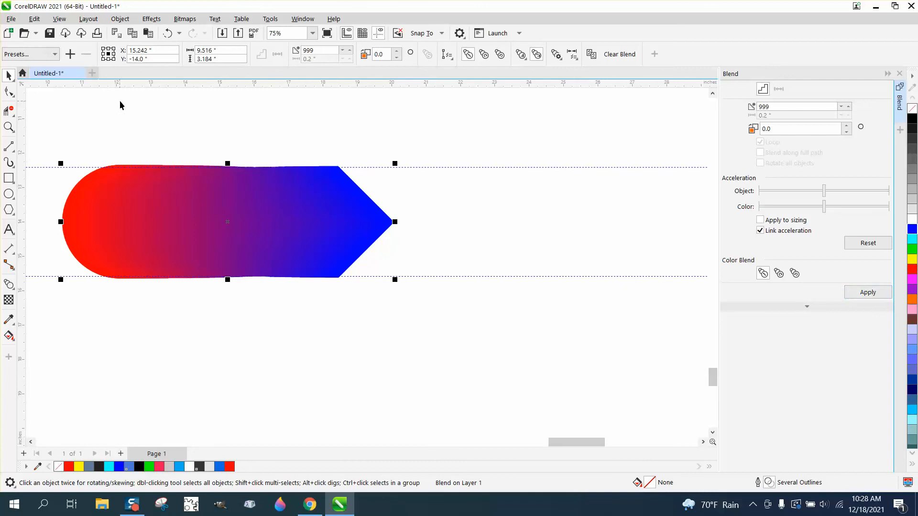
# Group the red-to-blue blend
pyautogui.click(120, 18)
pyautogui.moveTo(142, 208)
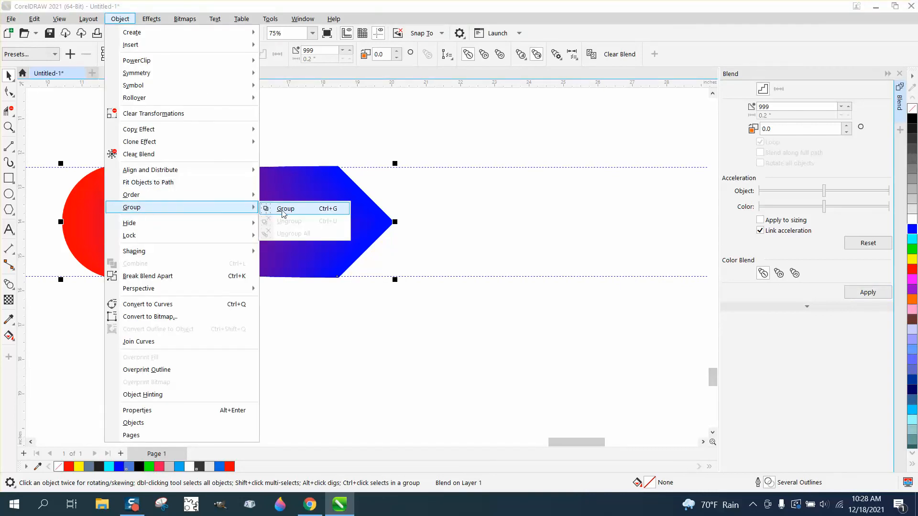
pyautogui.click(283, 209)
# Create three copies of the grouped arm in 90-degree rotations around its blue tip to form a four-armed cross
pyautogui.click(243, 223)
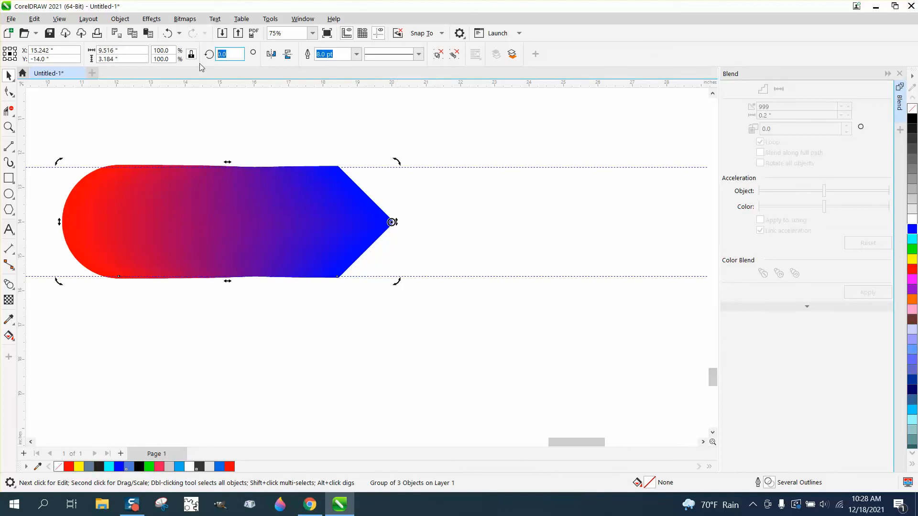
pyautogui.write('90')
pyautogui.press('Return')
pyautogui.hotkey('ctrl', 'd')
pyautogui.hotkey('ctrl', 'd')
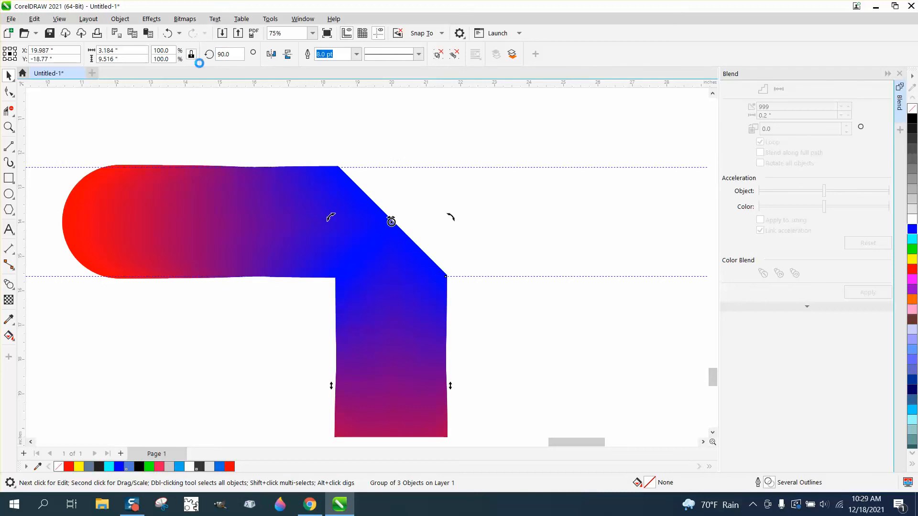
pyautogui.scroll(-5, 360, 268)
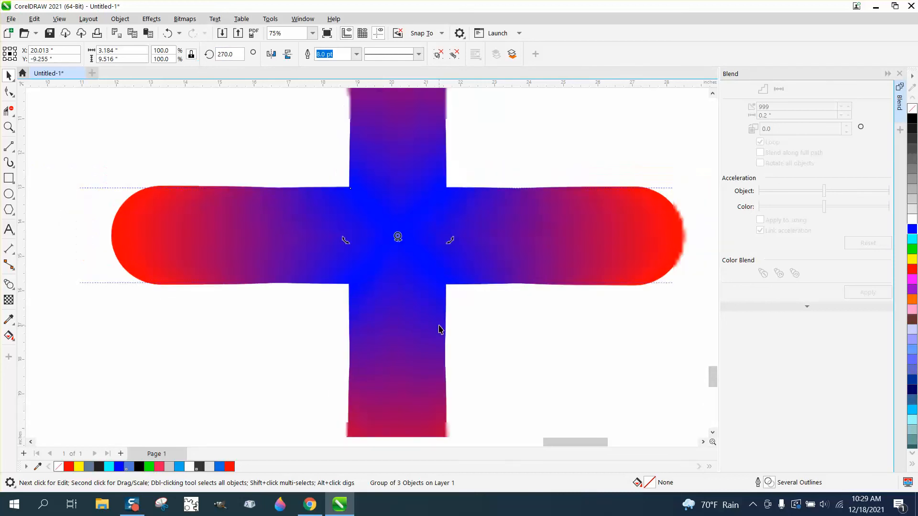
# Group the four arms of the cross and rotate the group 45 degrees into an X
pyautogui.moveTo(266, 141); pyautogui.dragTo(593, 412)
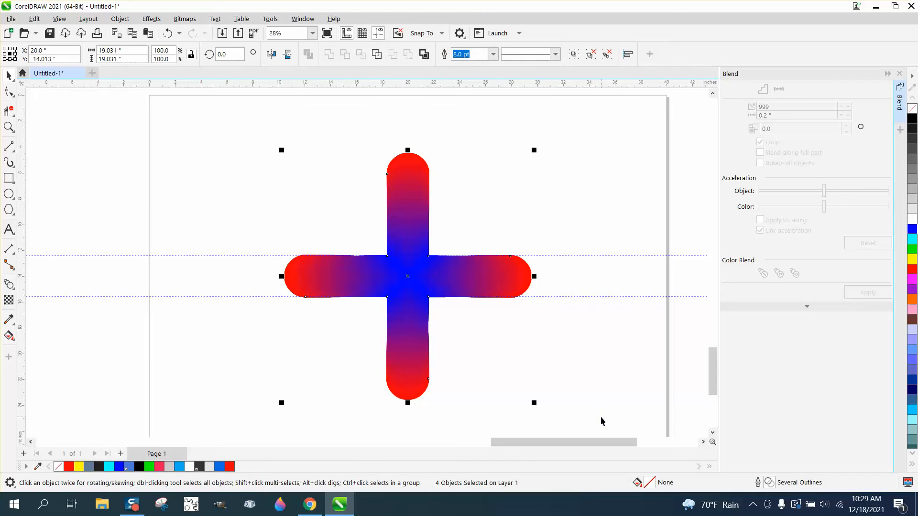
pyautogui.hotkey('ctrl', 'g')
pyautogui.click(238, 54)
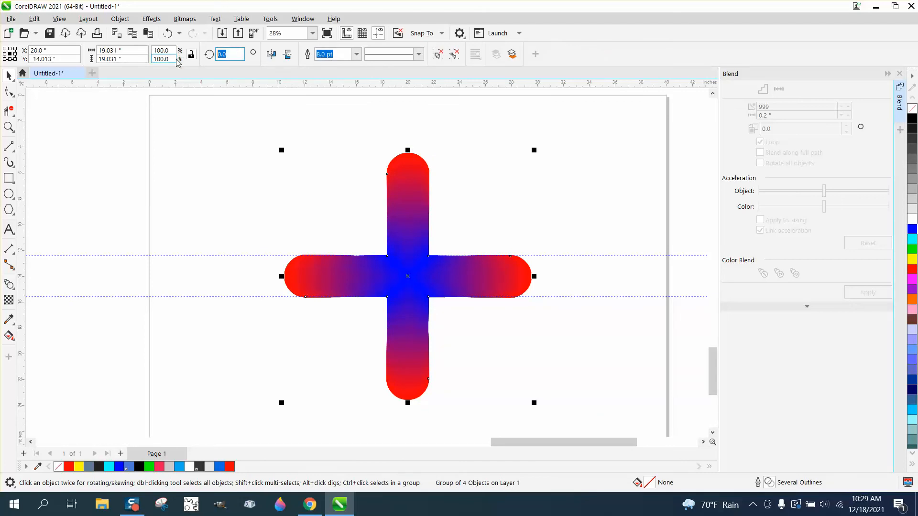
pyautogui.write('45')
pyautogui.press('Return')
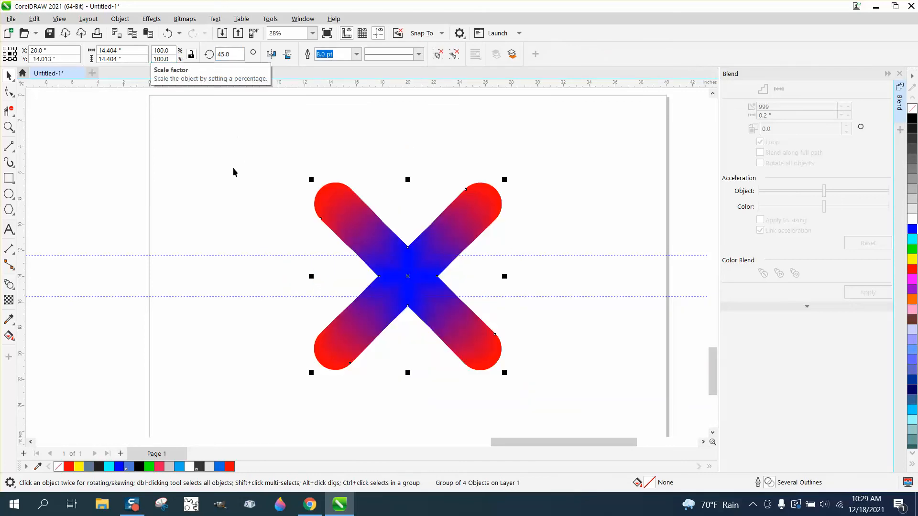
pyautogui.scroll(-2, 234, 172)
pyautogui.scroll(-5, 482, 279)
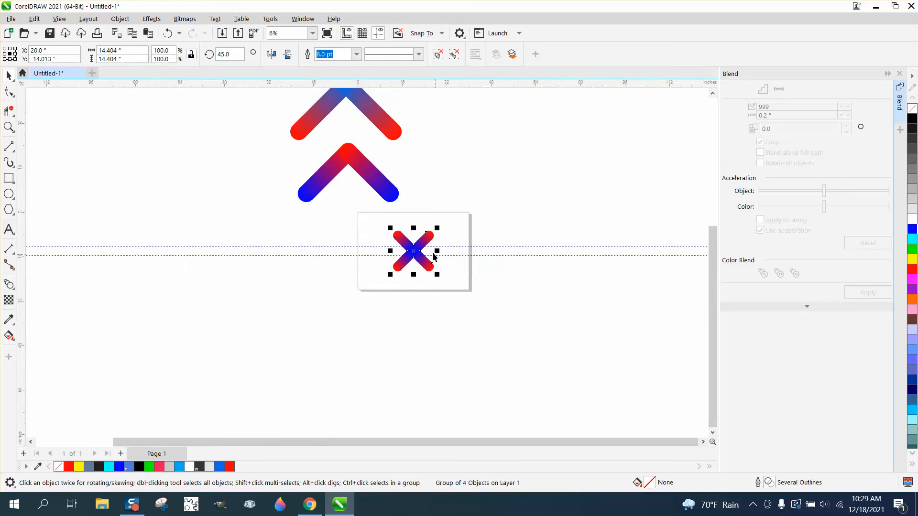
# Enlarge the grouped X proportionally to about 40 inches and move it off the page, just below the two largest X shapes
pyautogui.scroll(-2, 447, 271)
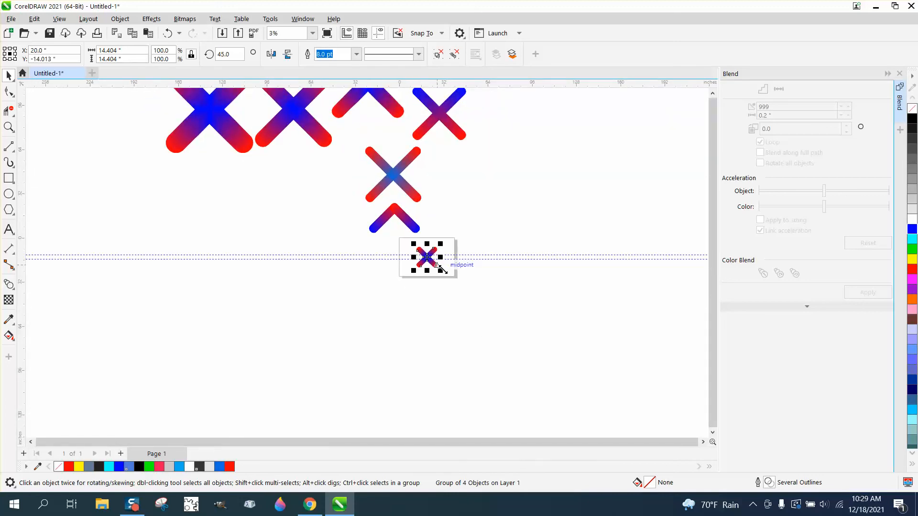
pyautogui.moveTo(454, 287); pyautogui.dragTo(321, 211)
pyautogui.scroll(-1, 479, 300)
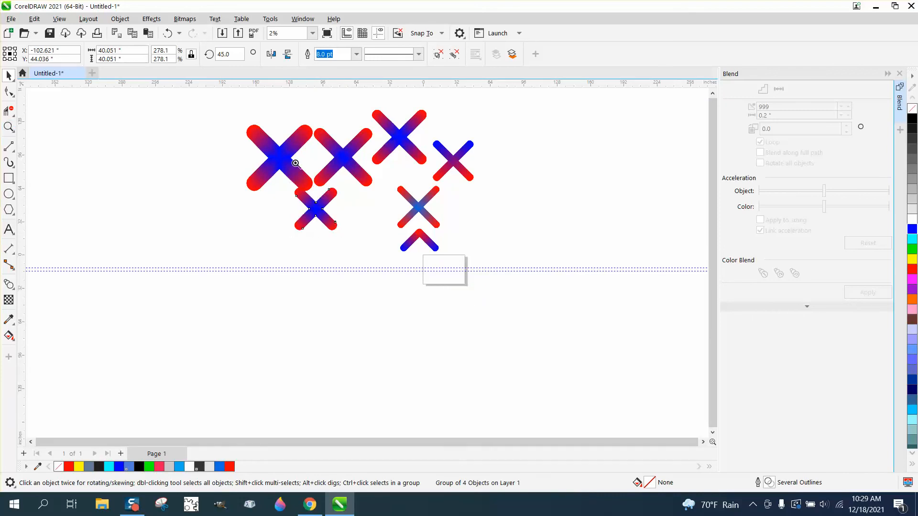
# Examine the earlier X shapes and the new X up close to compare how their arms blend into the blue centers
pyautogui.click(8, 127)
pyautogui.click(403, 182)
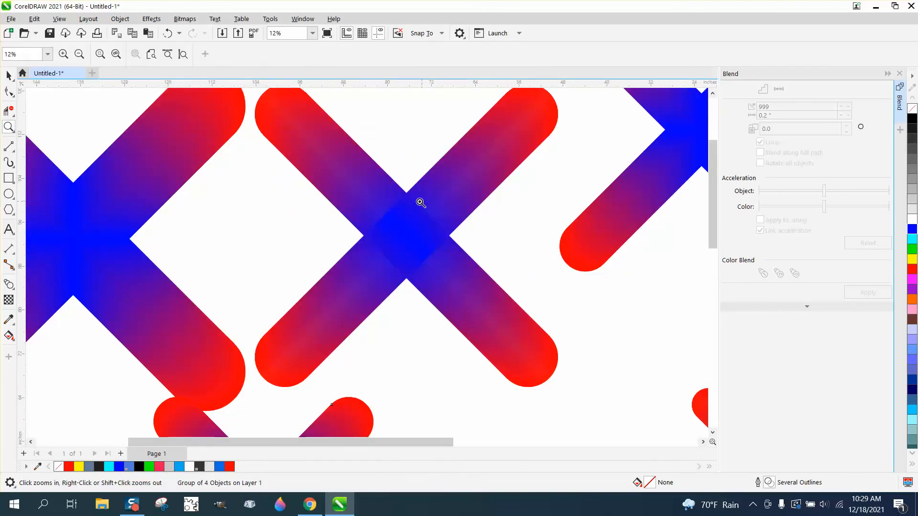
pyautogui.rightClick(191, 211)
pyautogui.rightClick(133, 235)
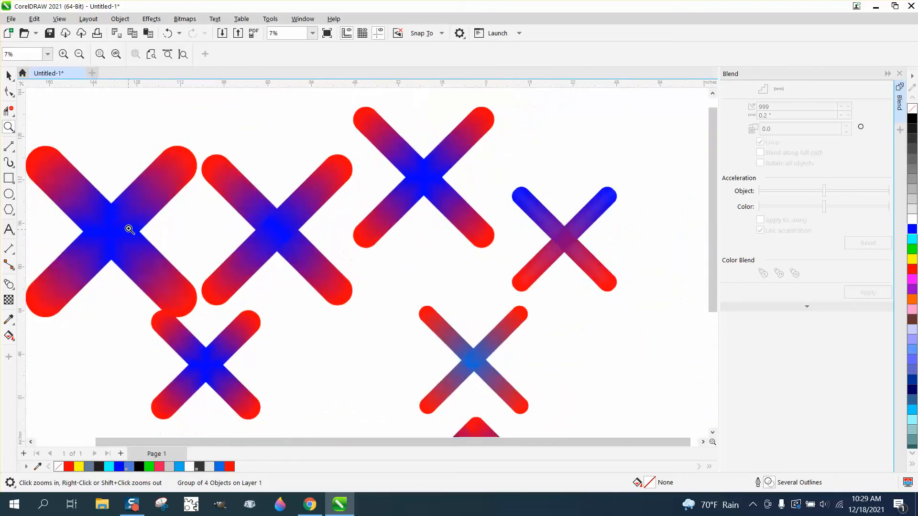
pyautogui.rightClick(130, 225)
pyautogui.rightClick(130, 225)
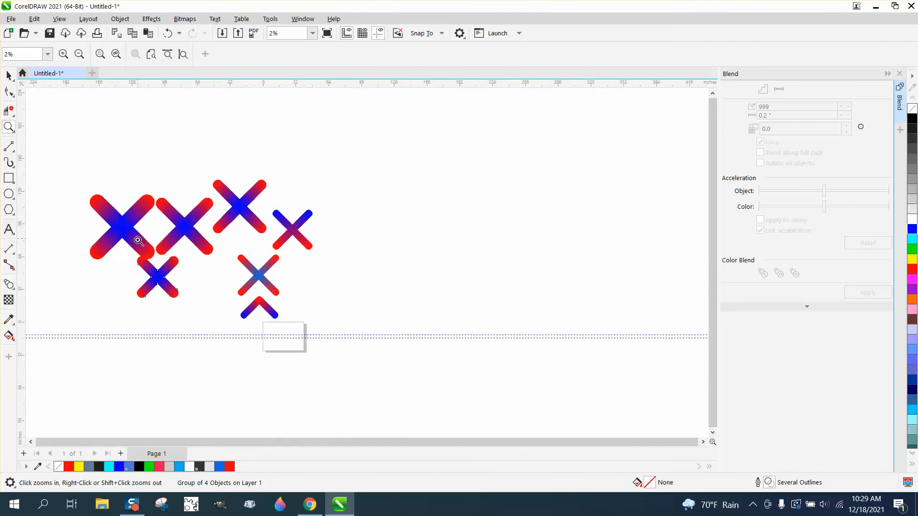
pyautogui.moveTo(222, 308); pyautogui.dragTo(223, 306)
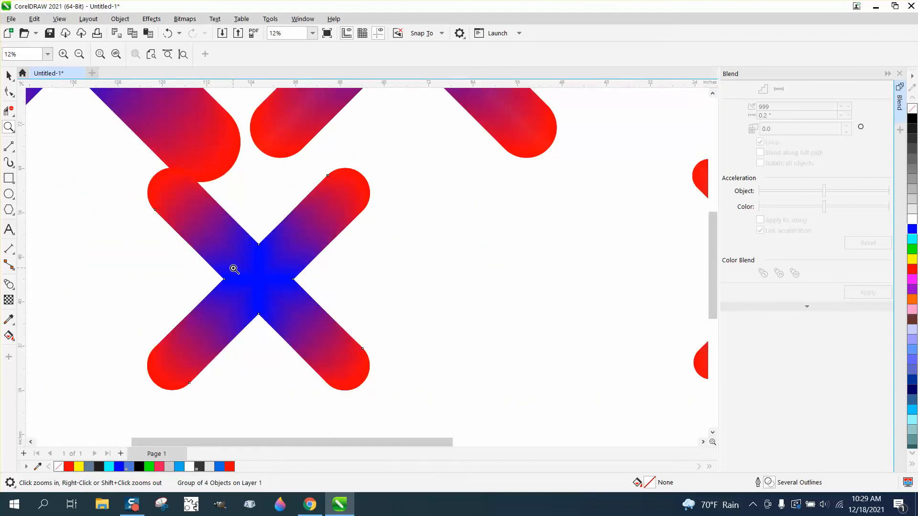